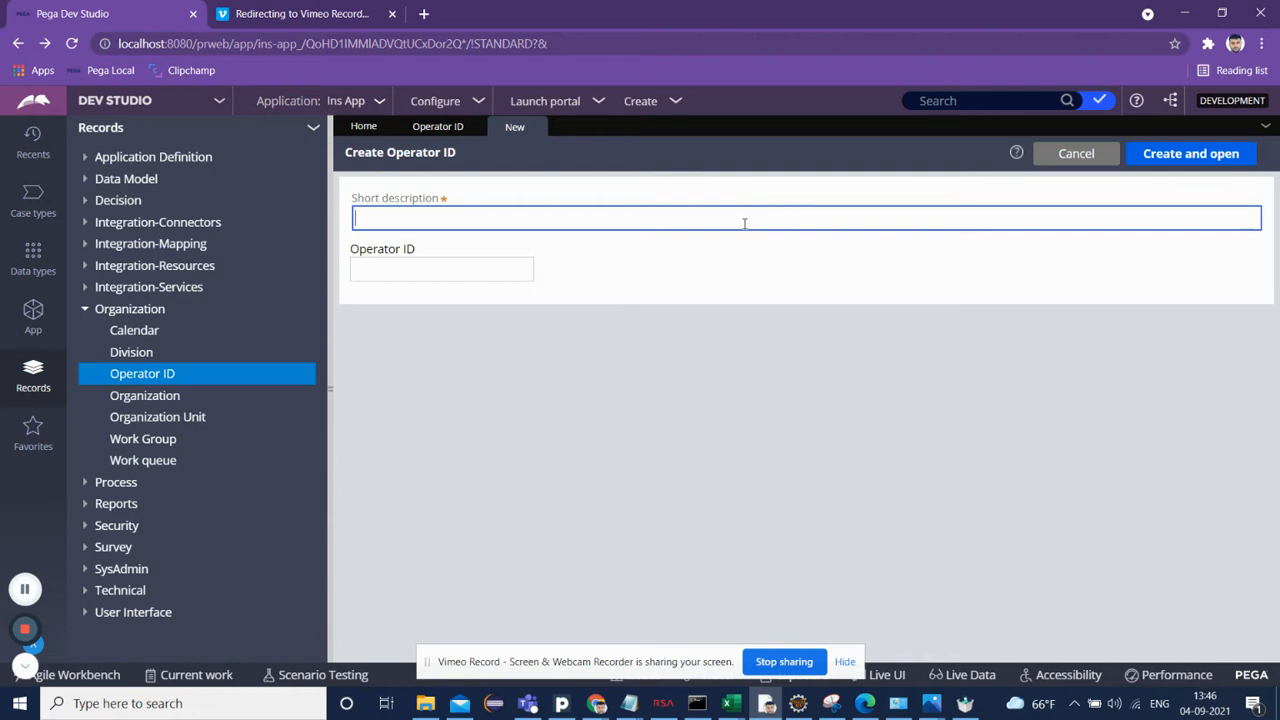
Step: Create and open a new operator ID with short description "January One" and operator ID January.one
type("January One")
key("Tab")
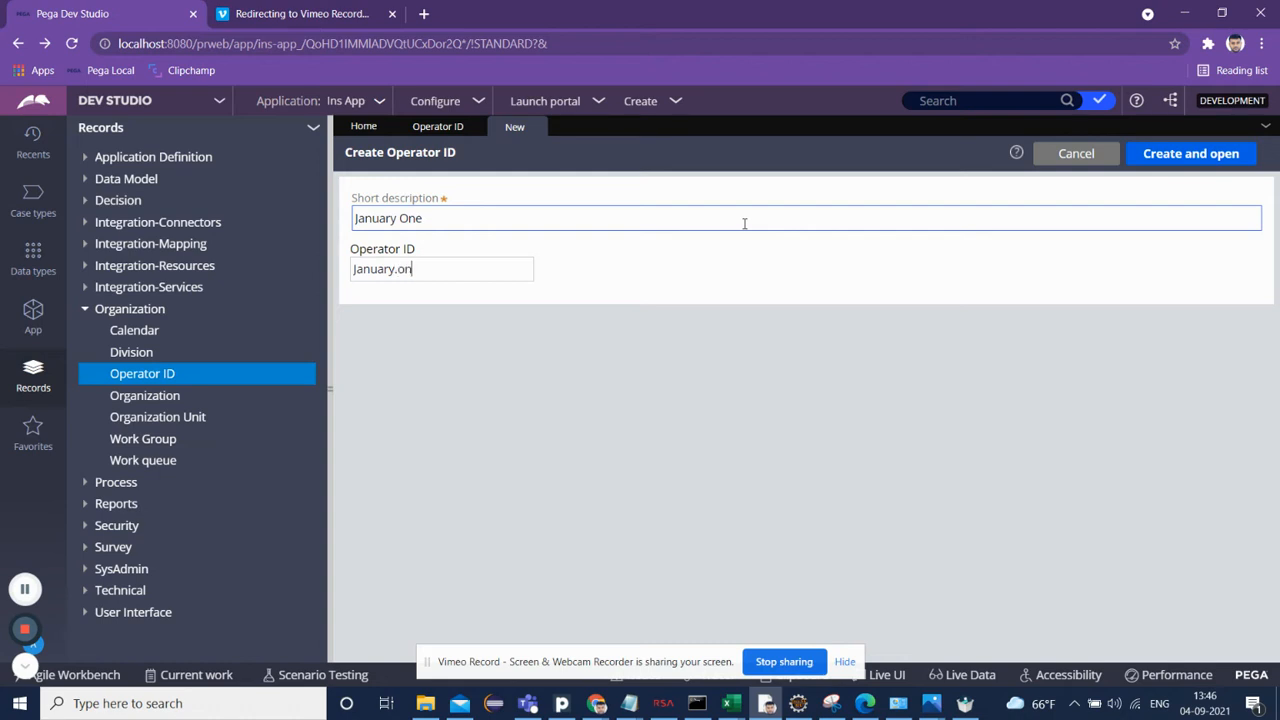
type("January.one")
left_click(1221, 153)
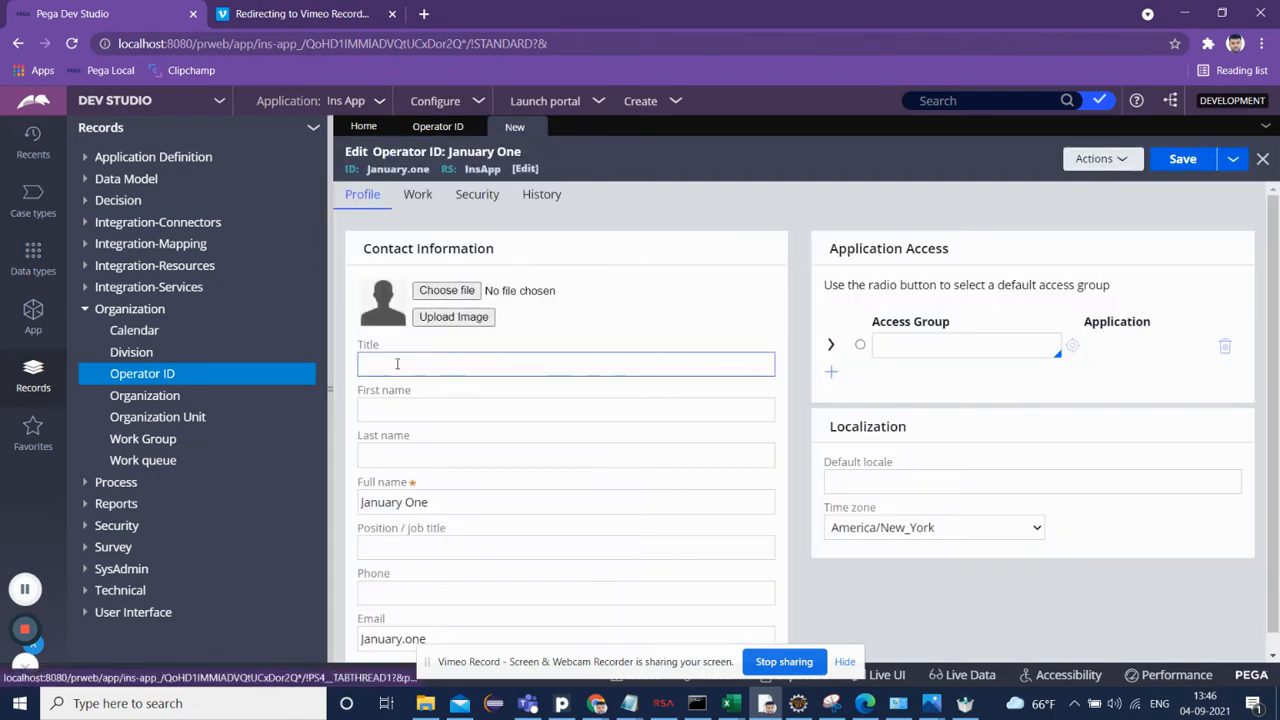
Step: Fill in the operator's contact profile with title Ms, first name January and last name One
left_click(392, 366)
type("Mr")
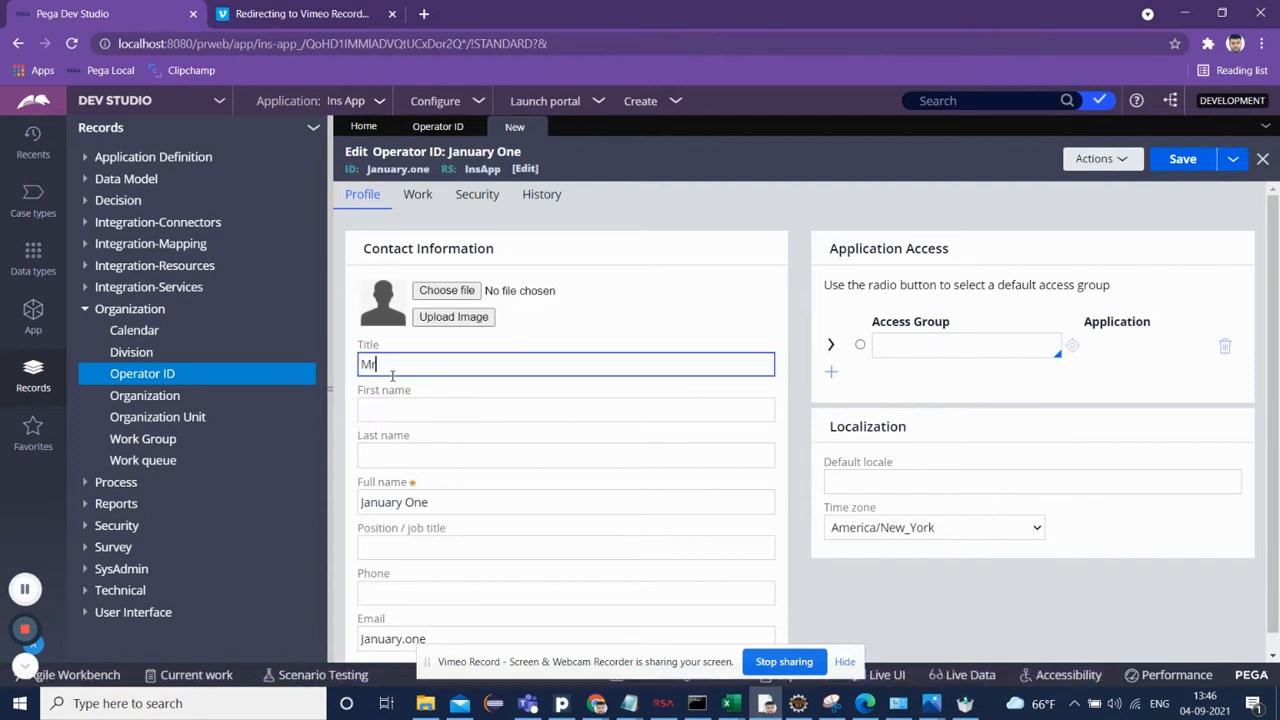
key("BackSpace")
left_click(403, 410)
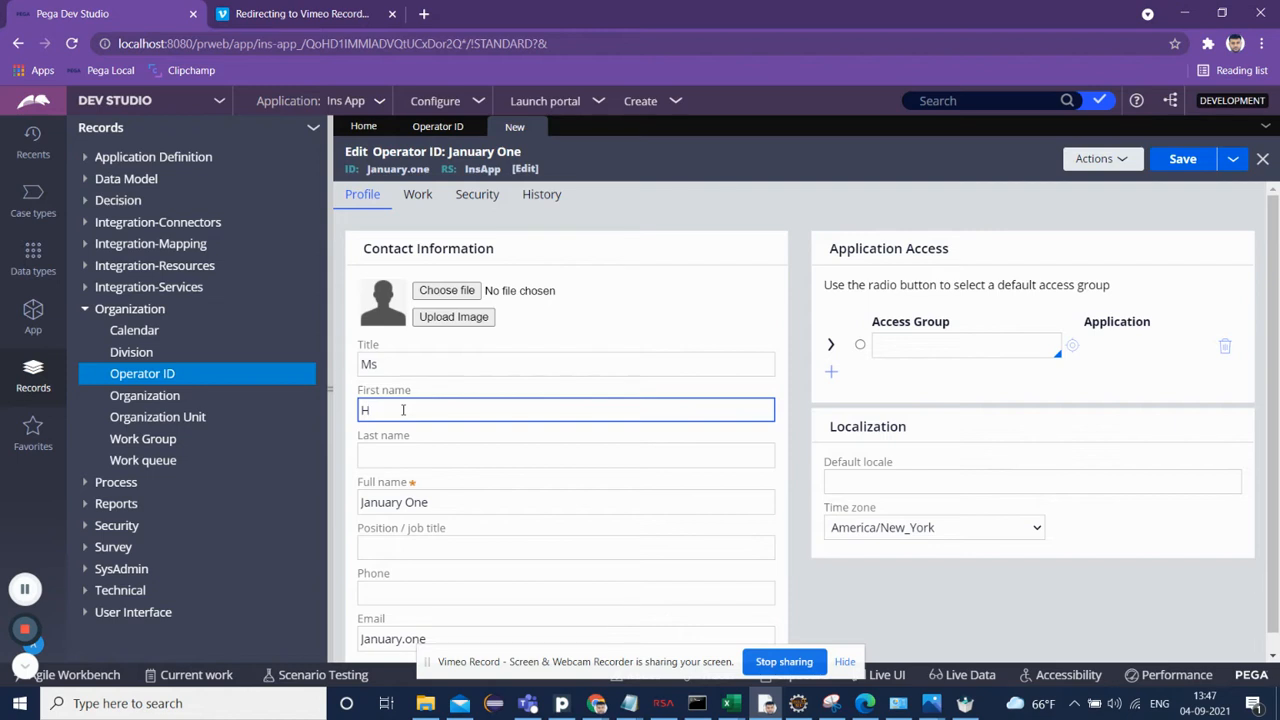
type("January")
key("Tab")
type("On")
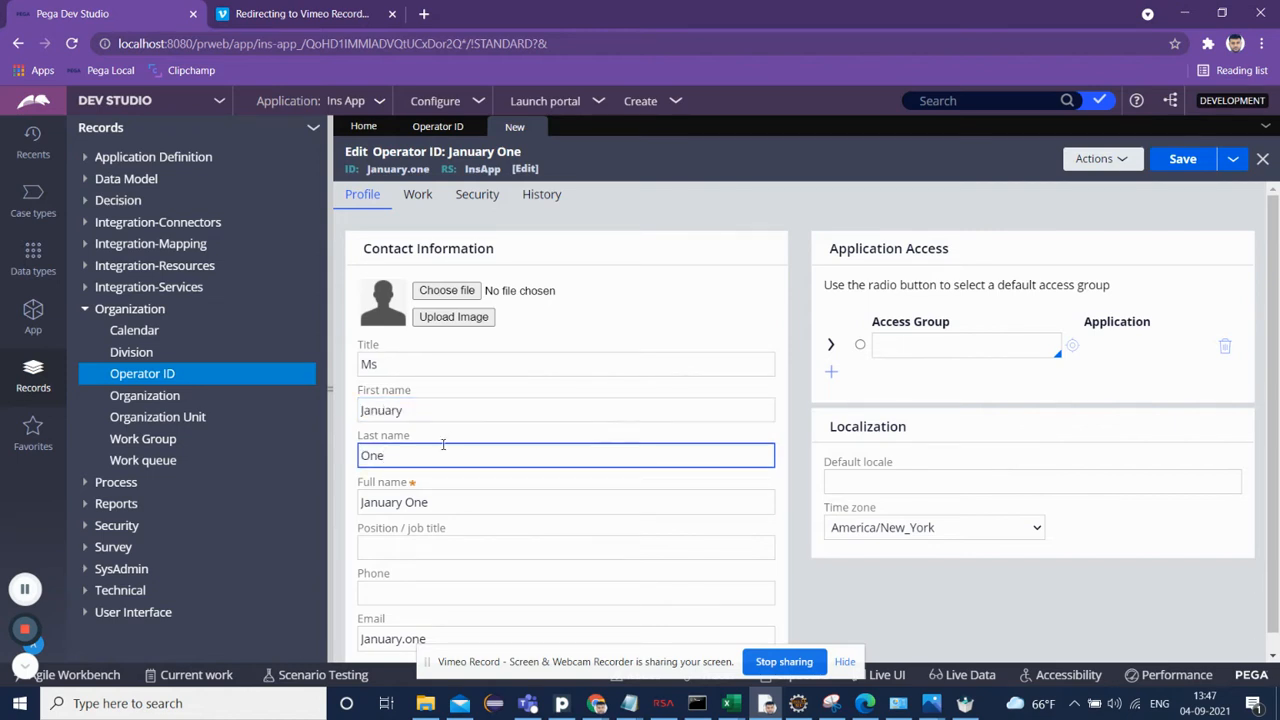
left_click(405, 503)
left_click(397, 546)
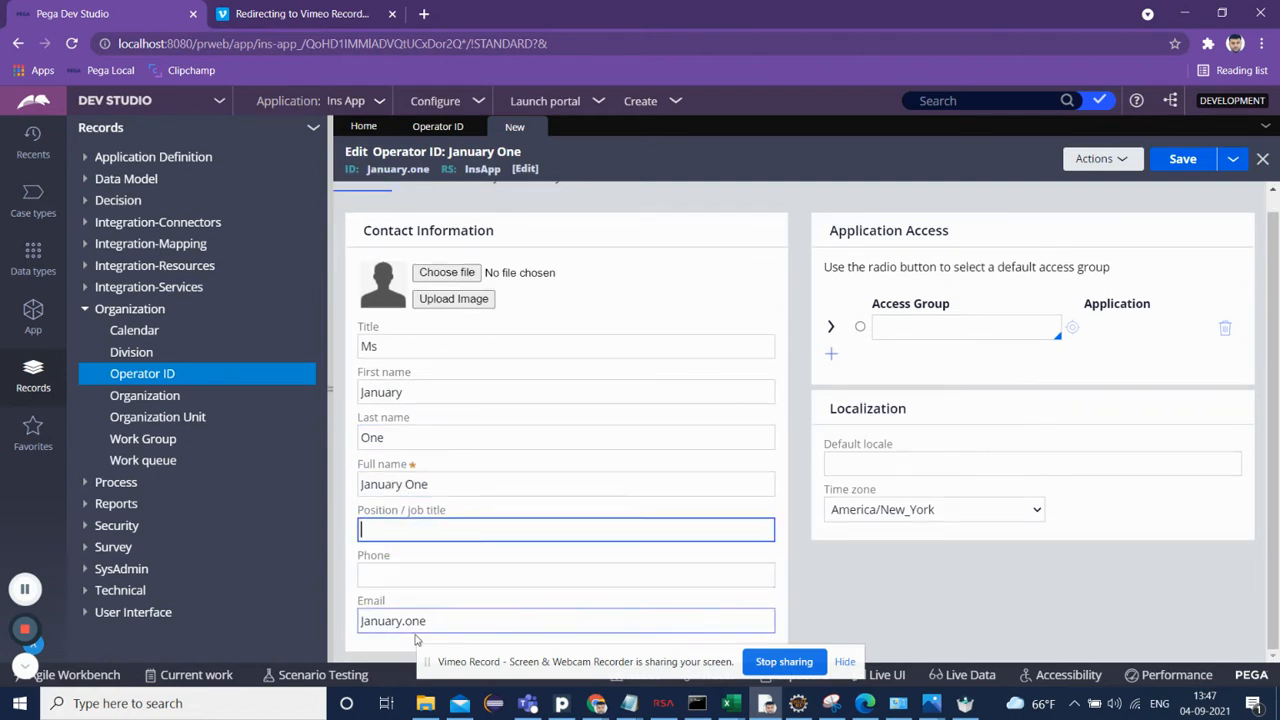
Step: Complete the operator's e-mail address in the Email field
left_click(453, 621)
type("@in")
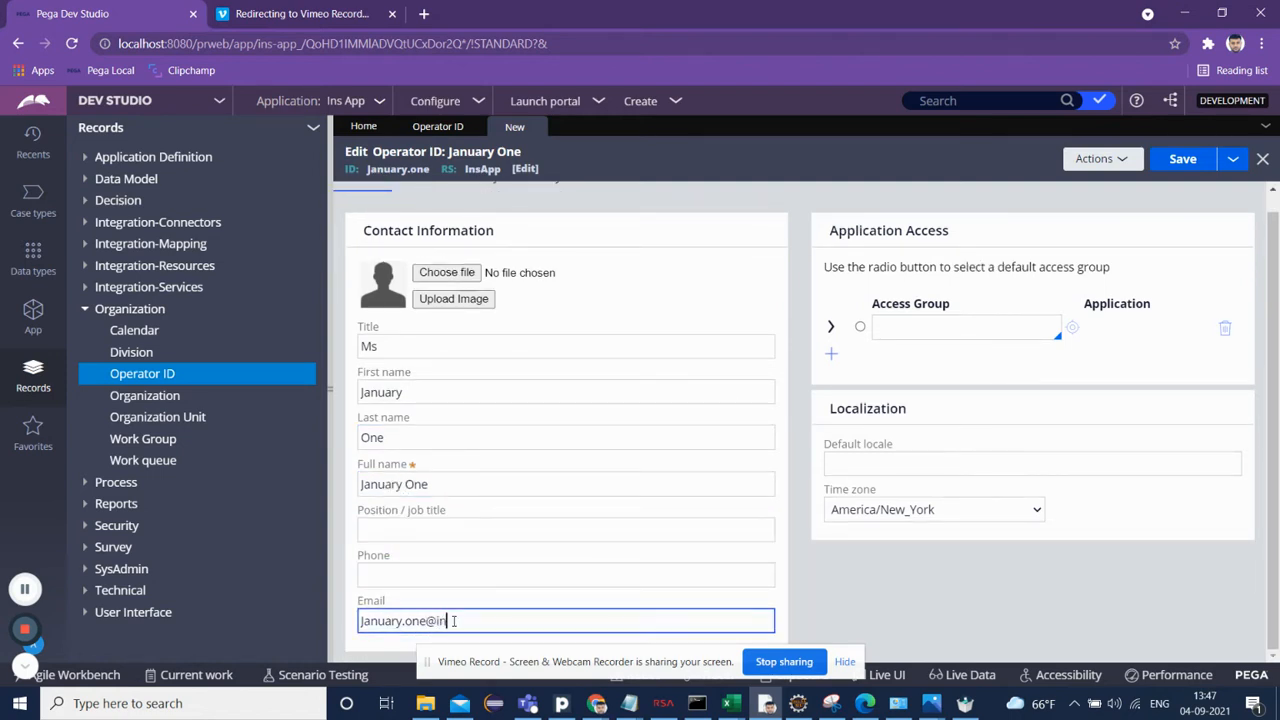
type("sapp.com")
Step: Add the InsApp:Users access group and make it the operator's default access group
left_click(896, 337)
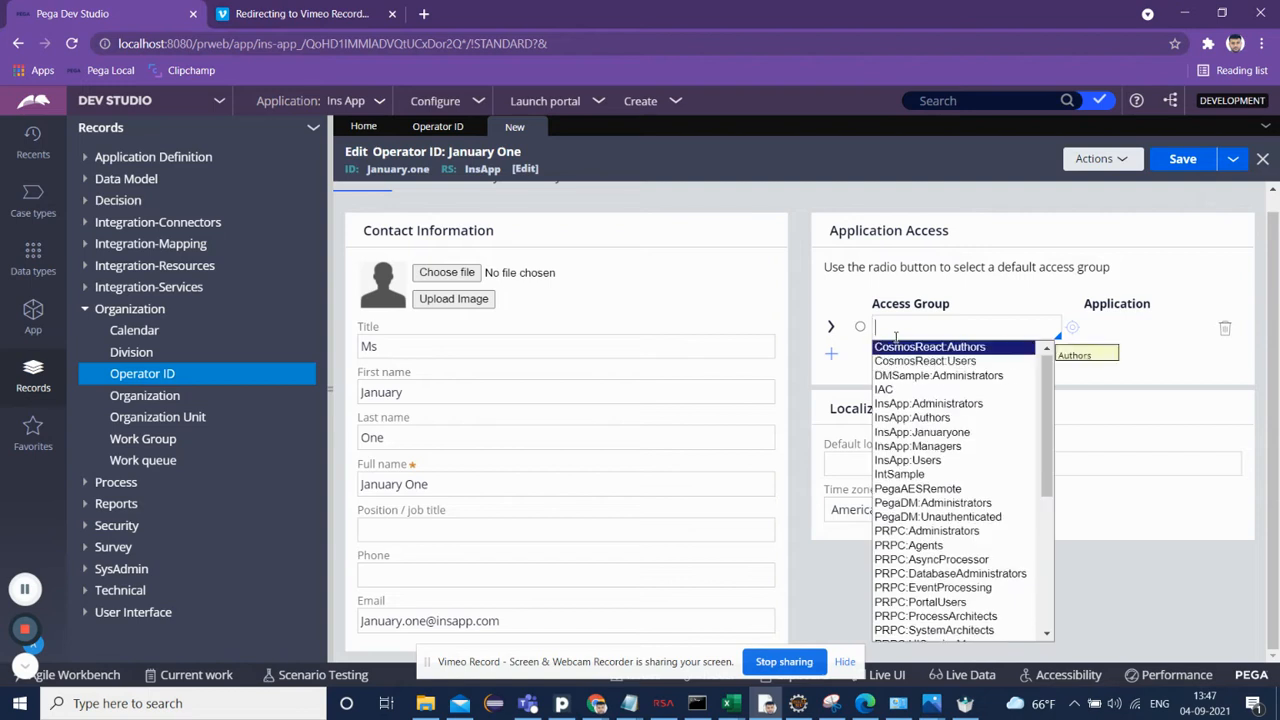
key("Down")
key("Down")
key("Down")
key("Down")
key("Down")
key("Down")
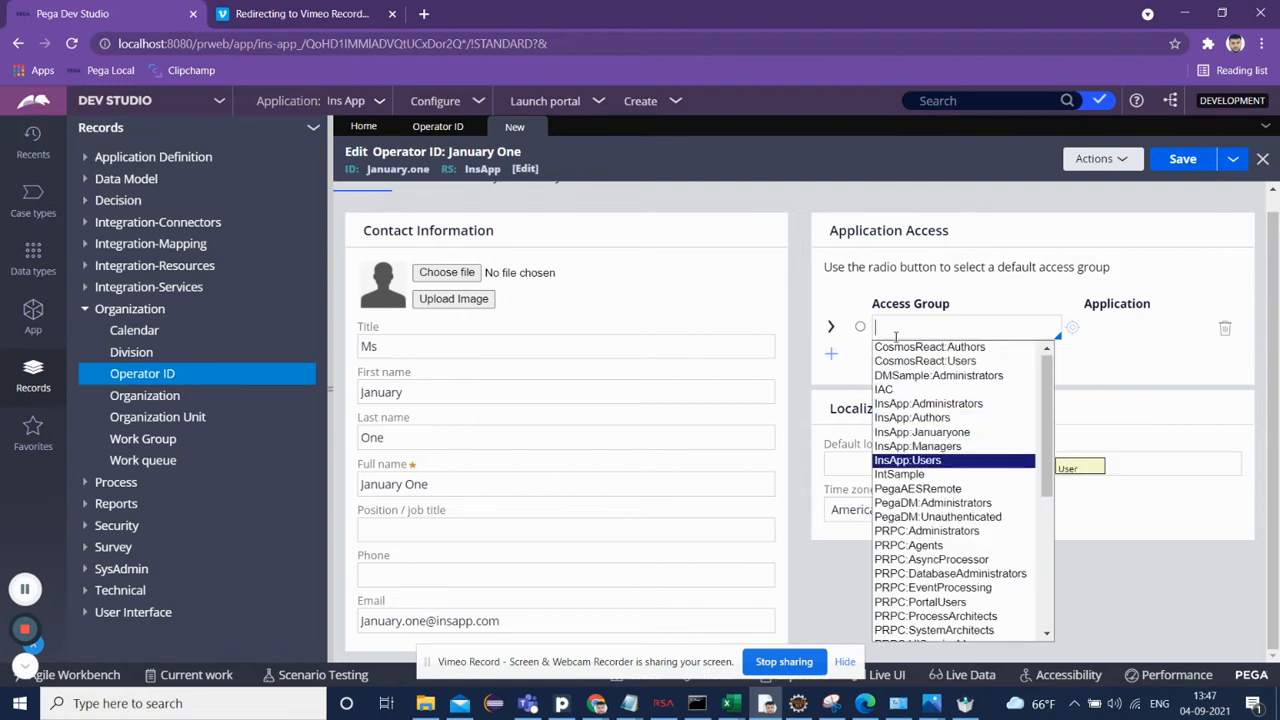
key("Return")
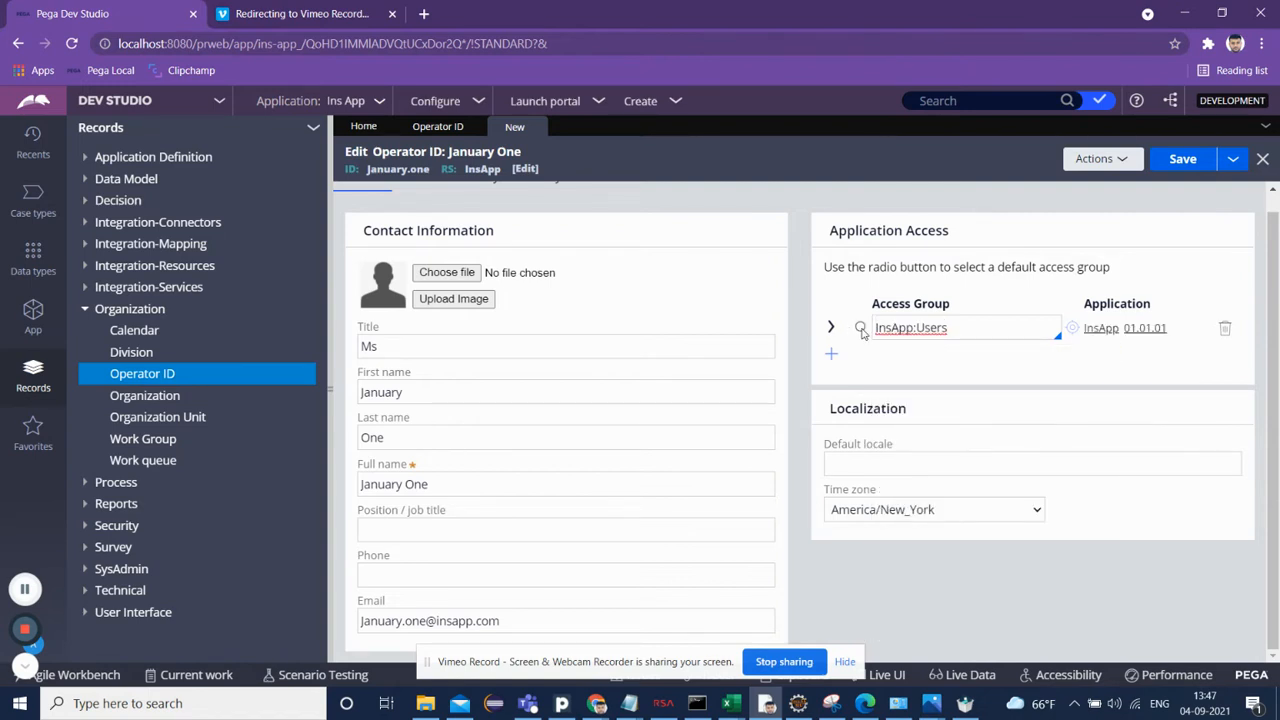
left_click(860, 327)
scroll(455, 293, "up", 1)
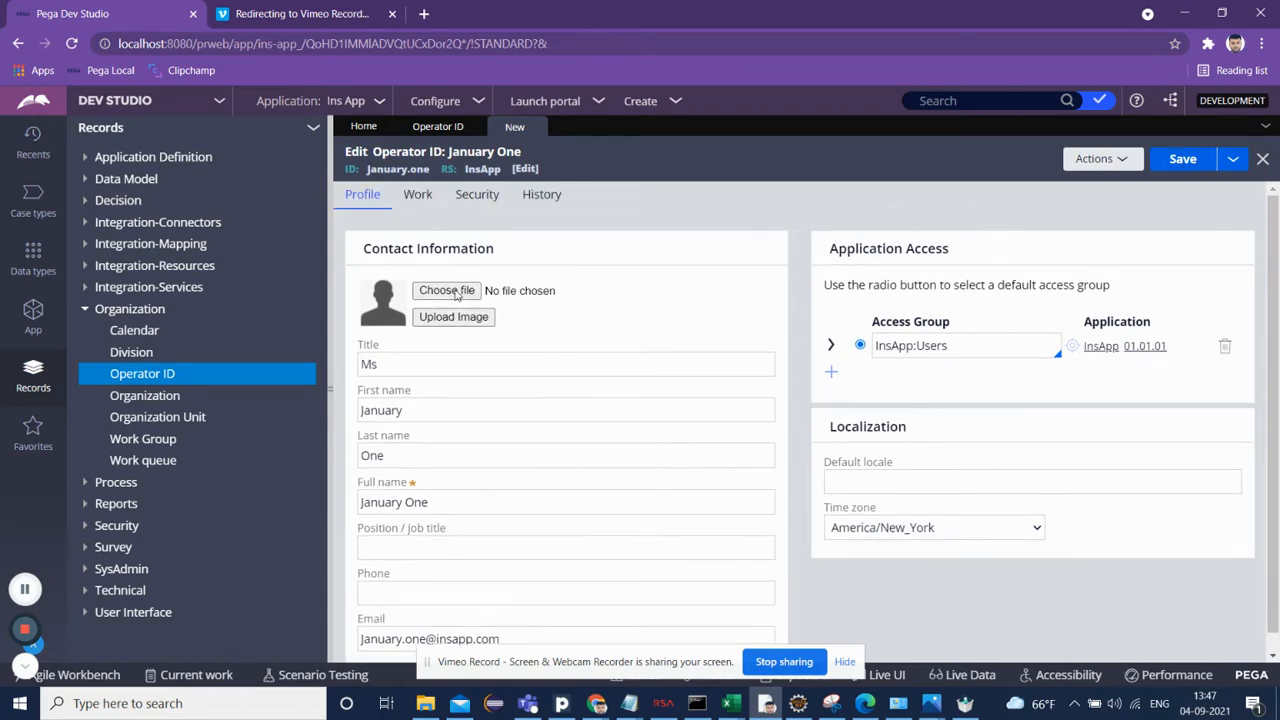
Step: On the Work settings, update the organizational unit to organization PLT, division Div and unit Unit
left_click(417, 194)
left_click(614, 317)
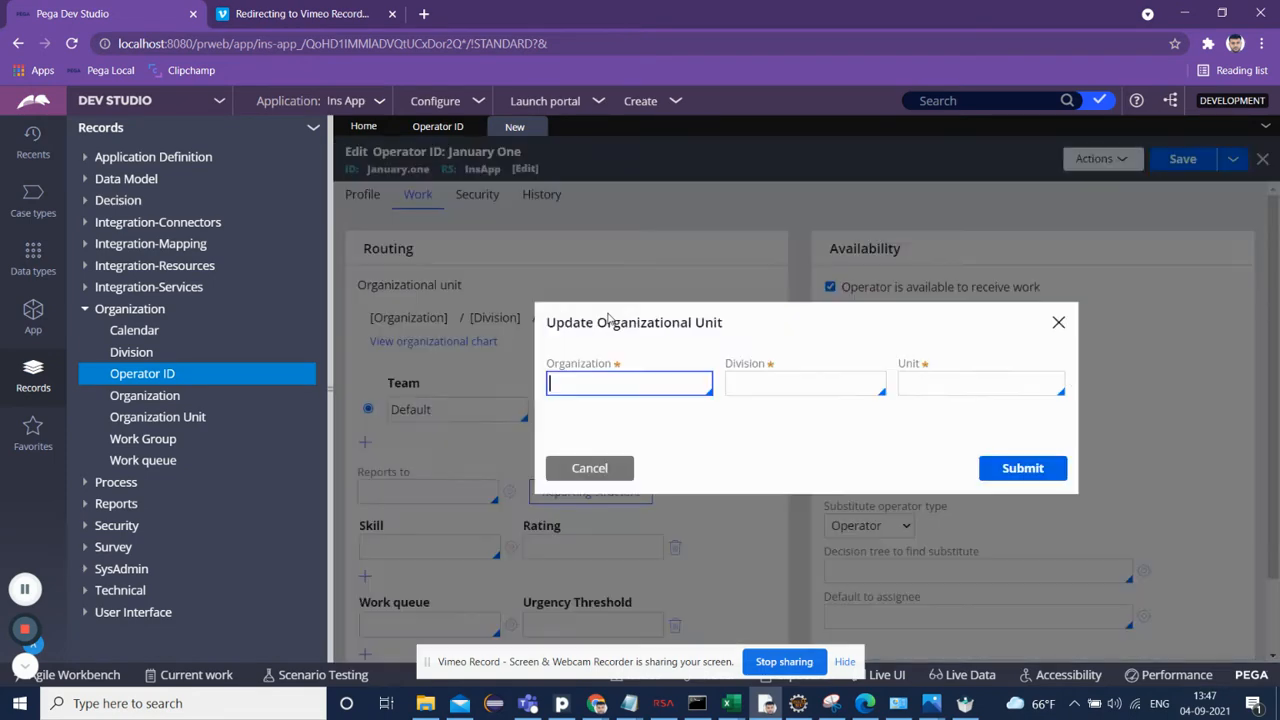
type("PLT")
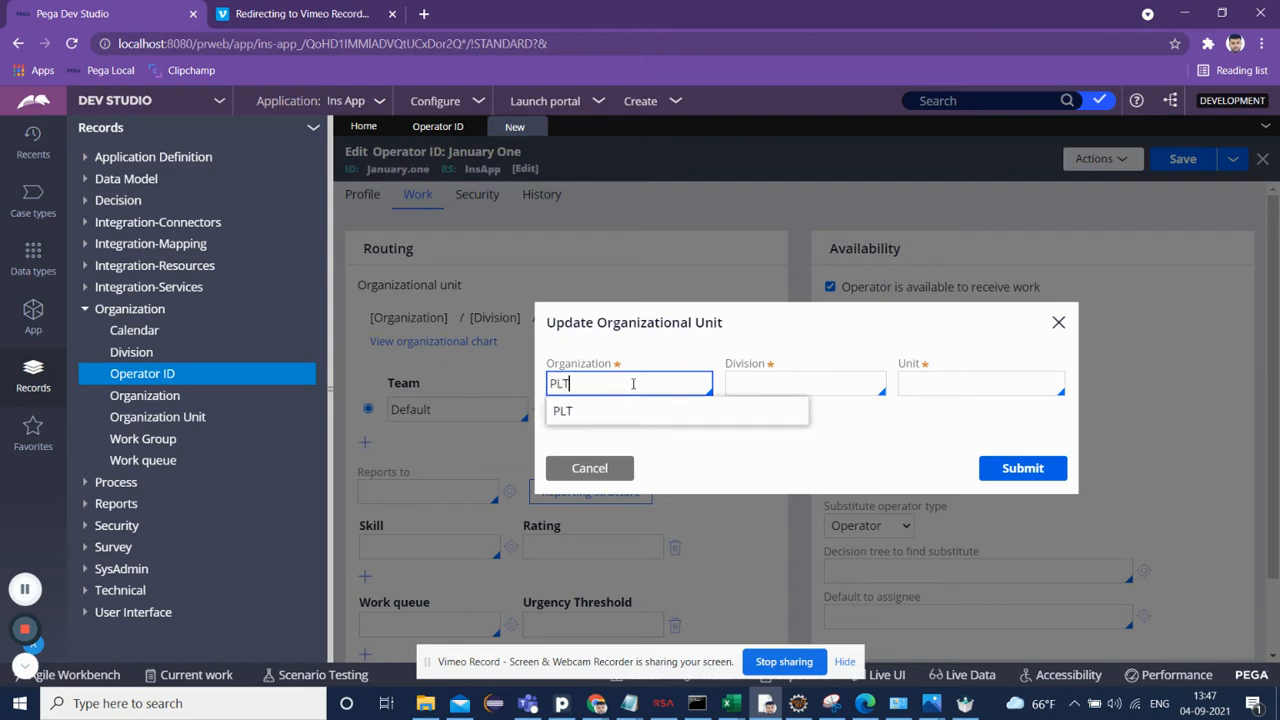
key("Down")
key("Return")
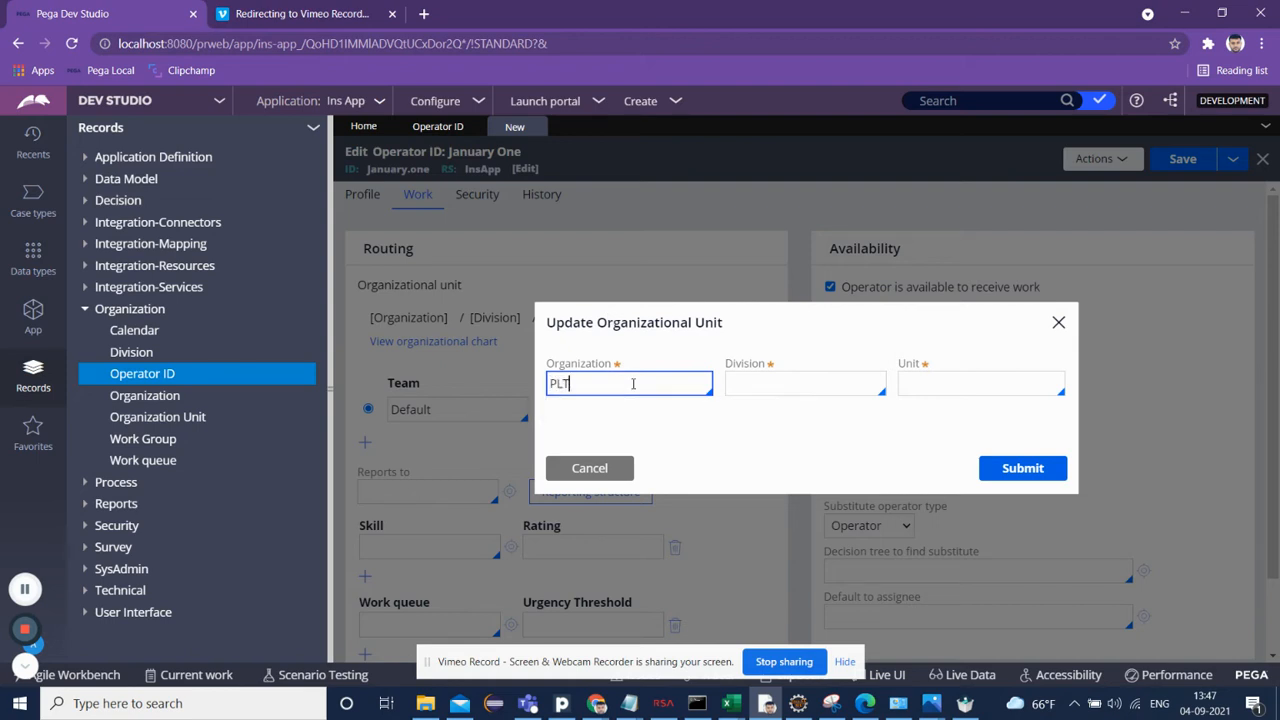
left_click(788, 385)
key("Down")
key("Return")
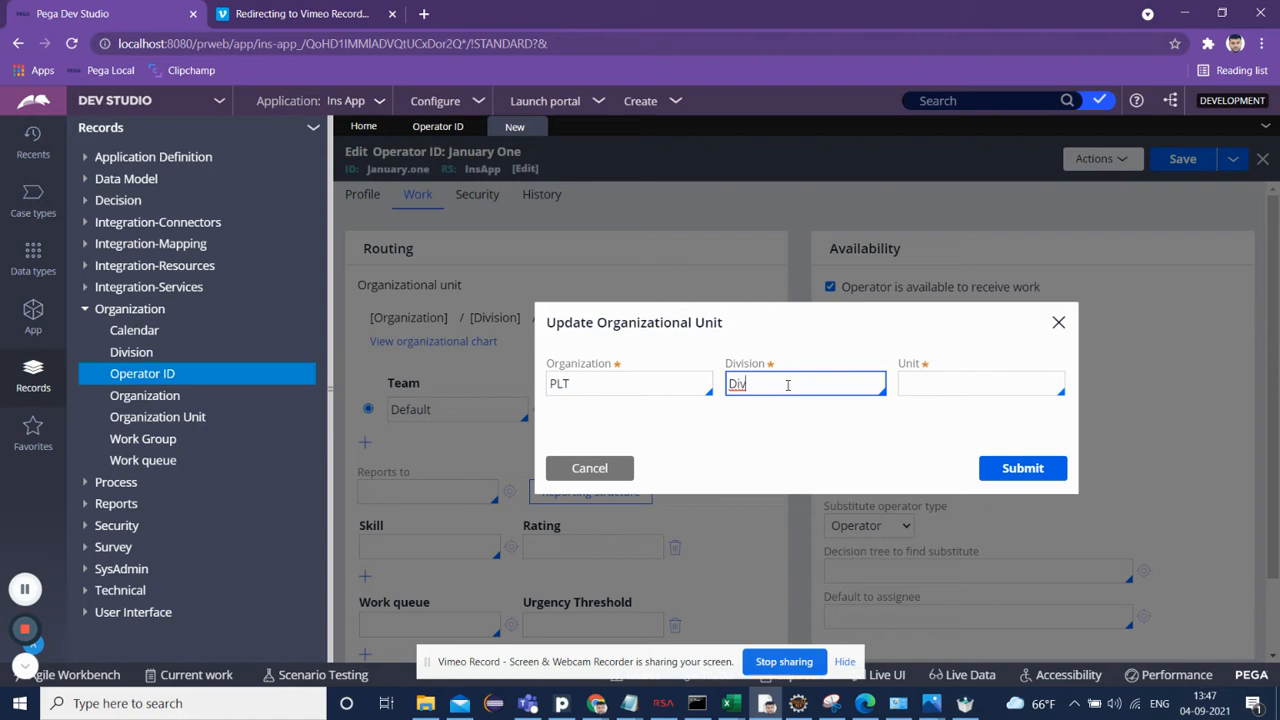
left_click(921, 383)
key("Down")
key("Return")
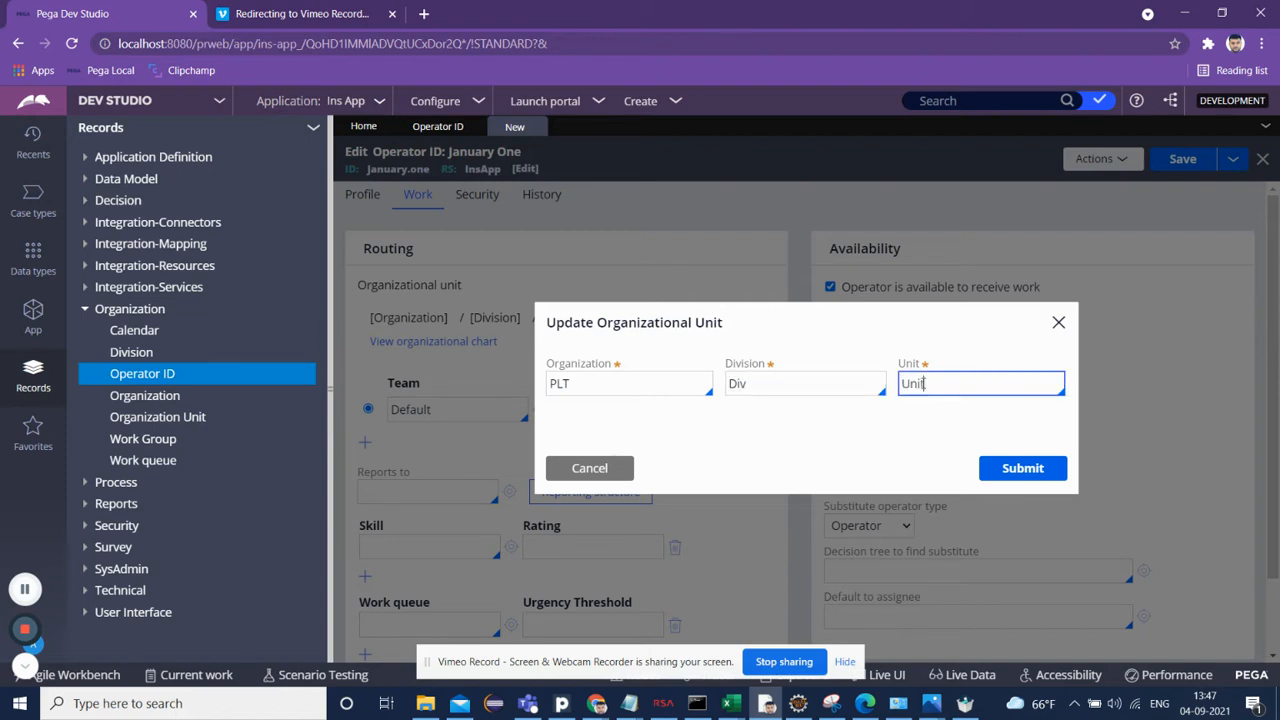
left_click(1038, 470)
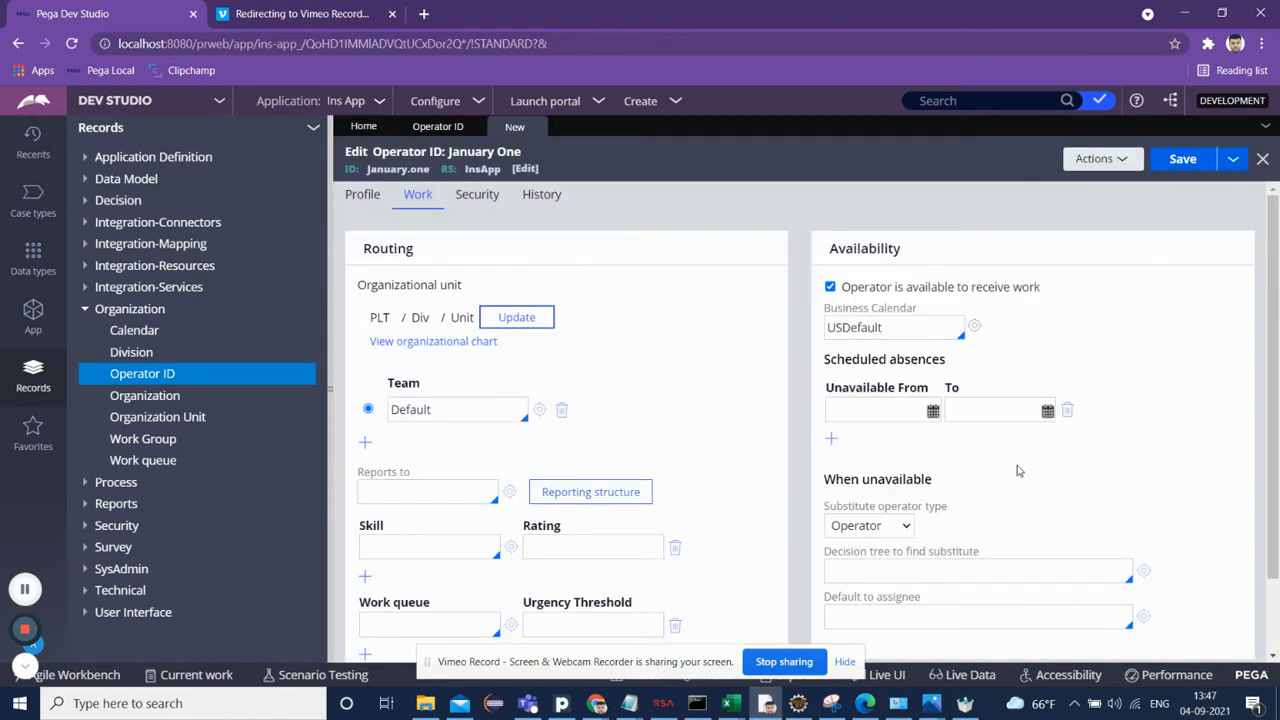
Step: Set the operator to report to the InsApp admin operator
left_click(447, 491)
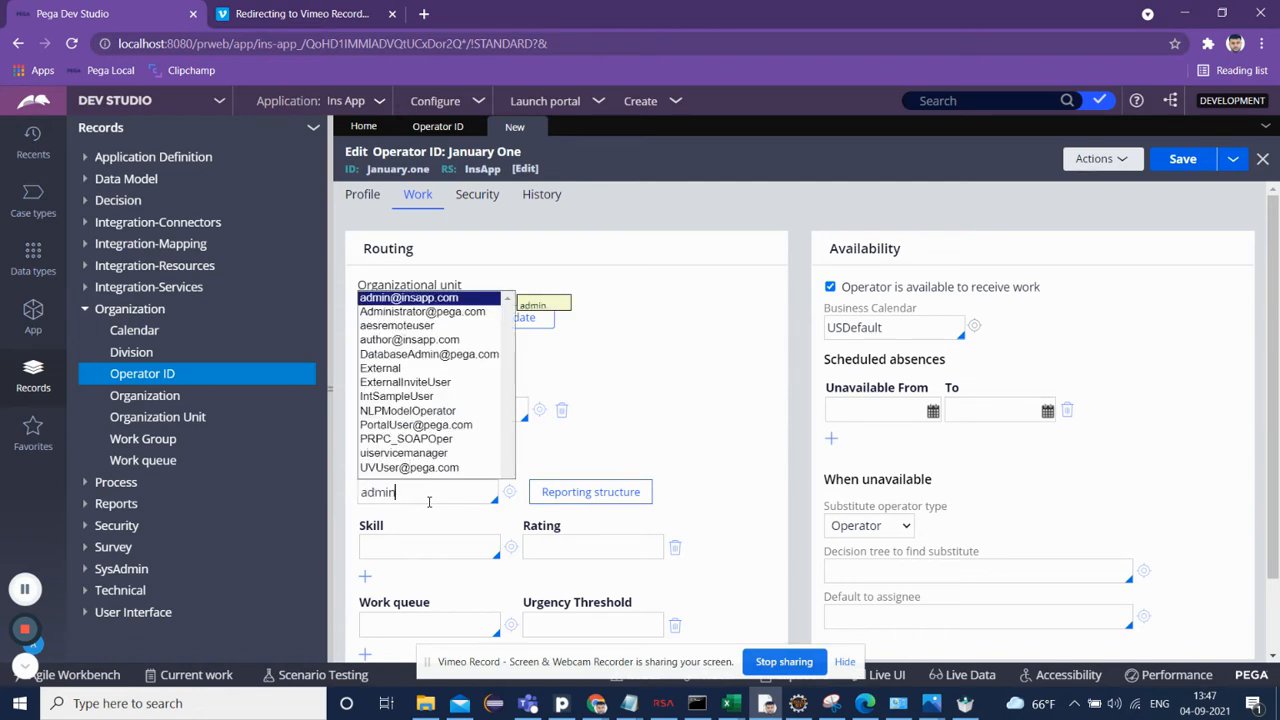
type("admin")
key("Return")
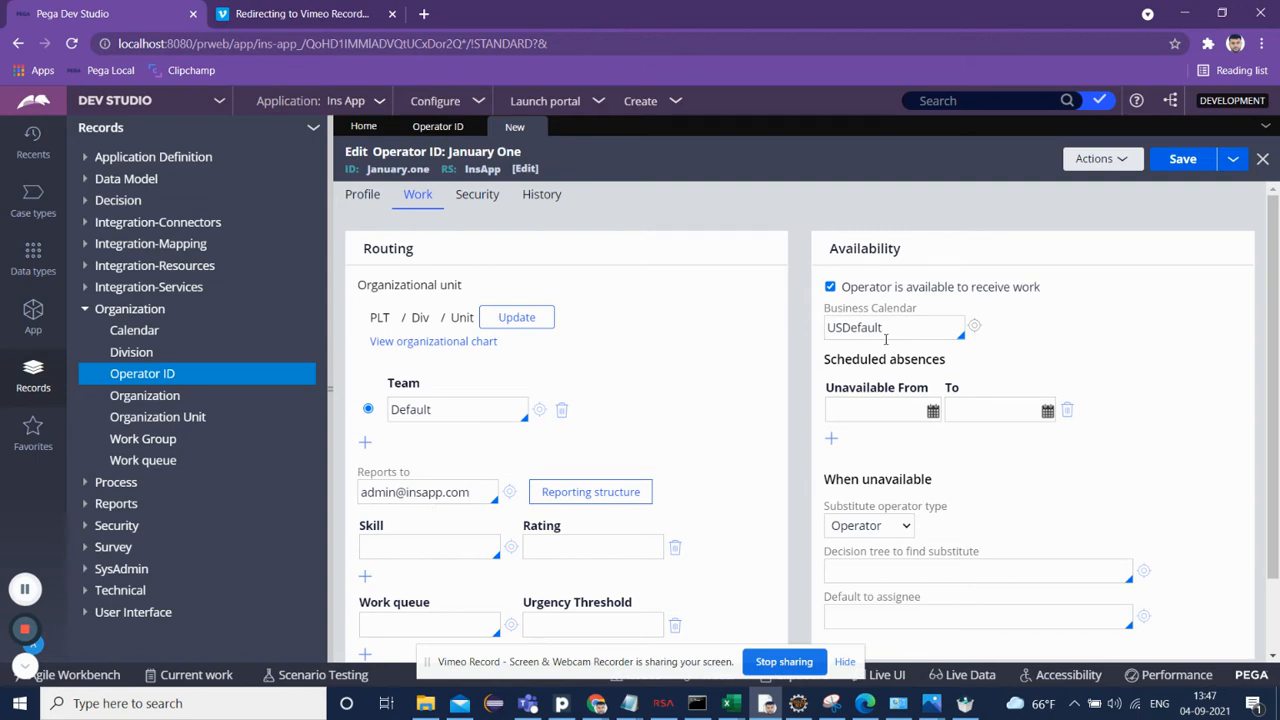
scroll(573, 436, "down", 1)
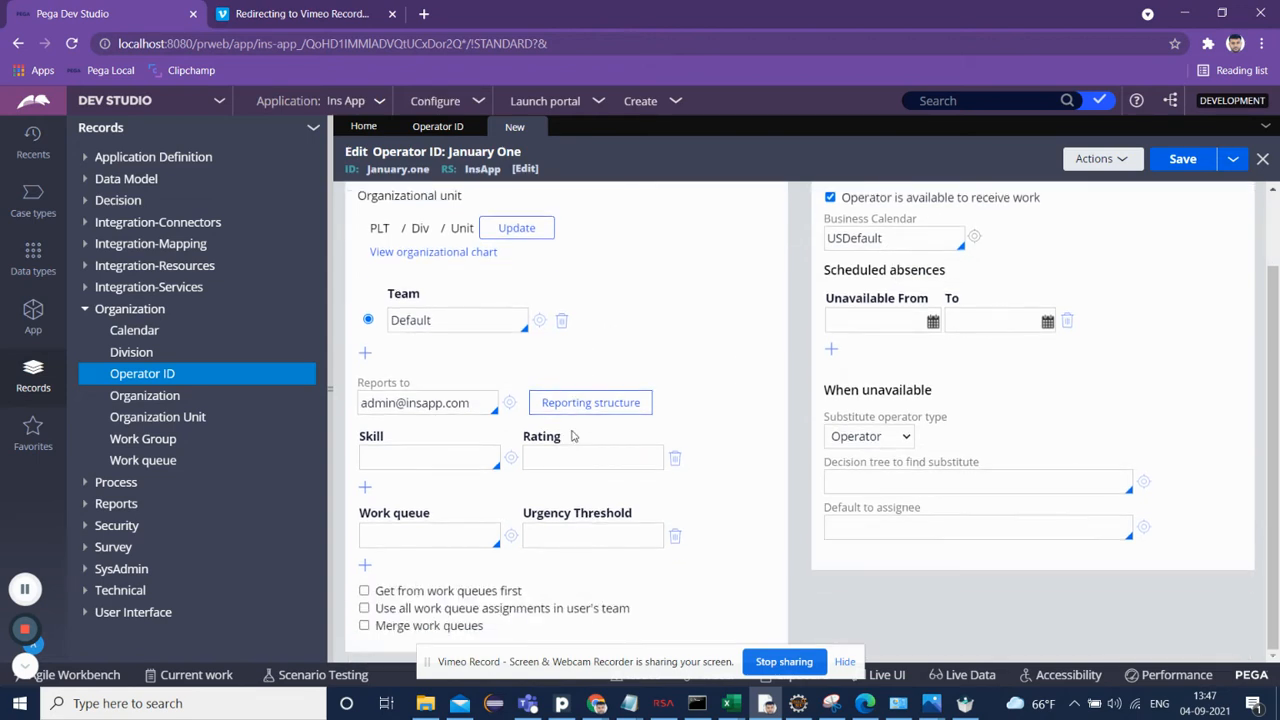
scroll(882, 388, "up", 2)
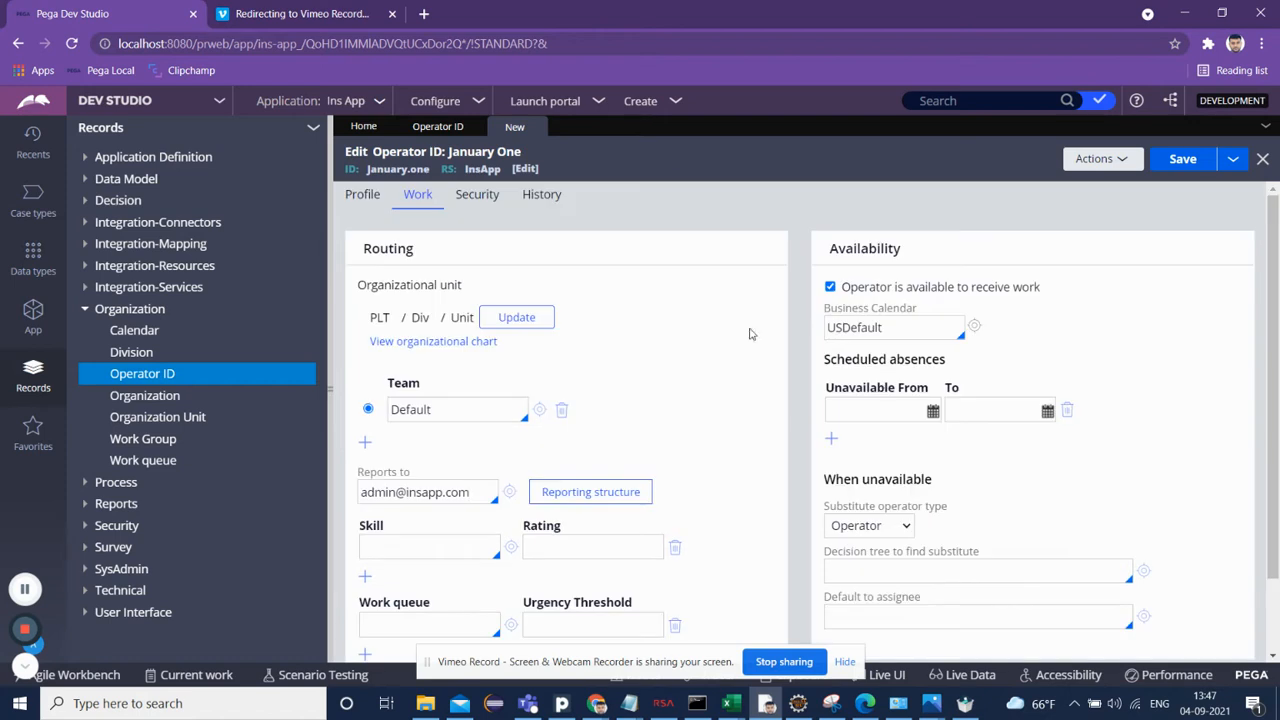
Step: In the security settings, set and confirm a new operator password, then save the operator record
left_click(490, 198)
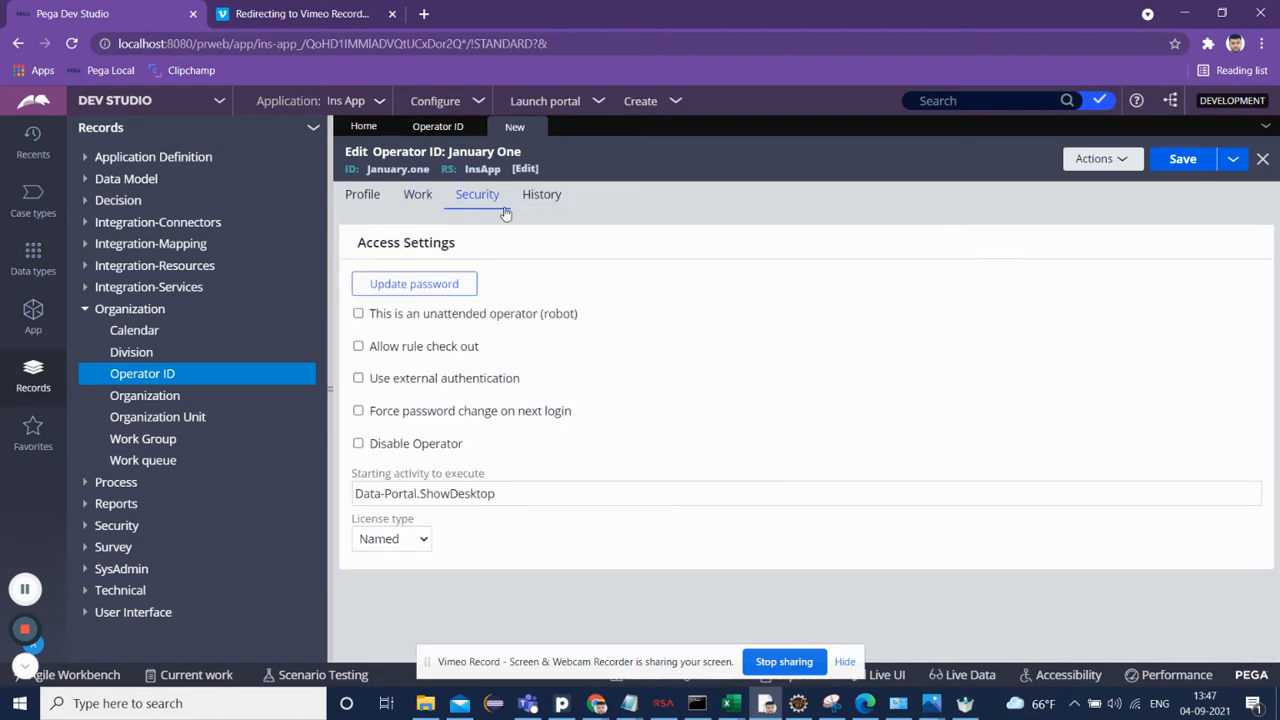
left_click(418, 383)
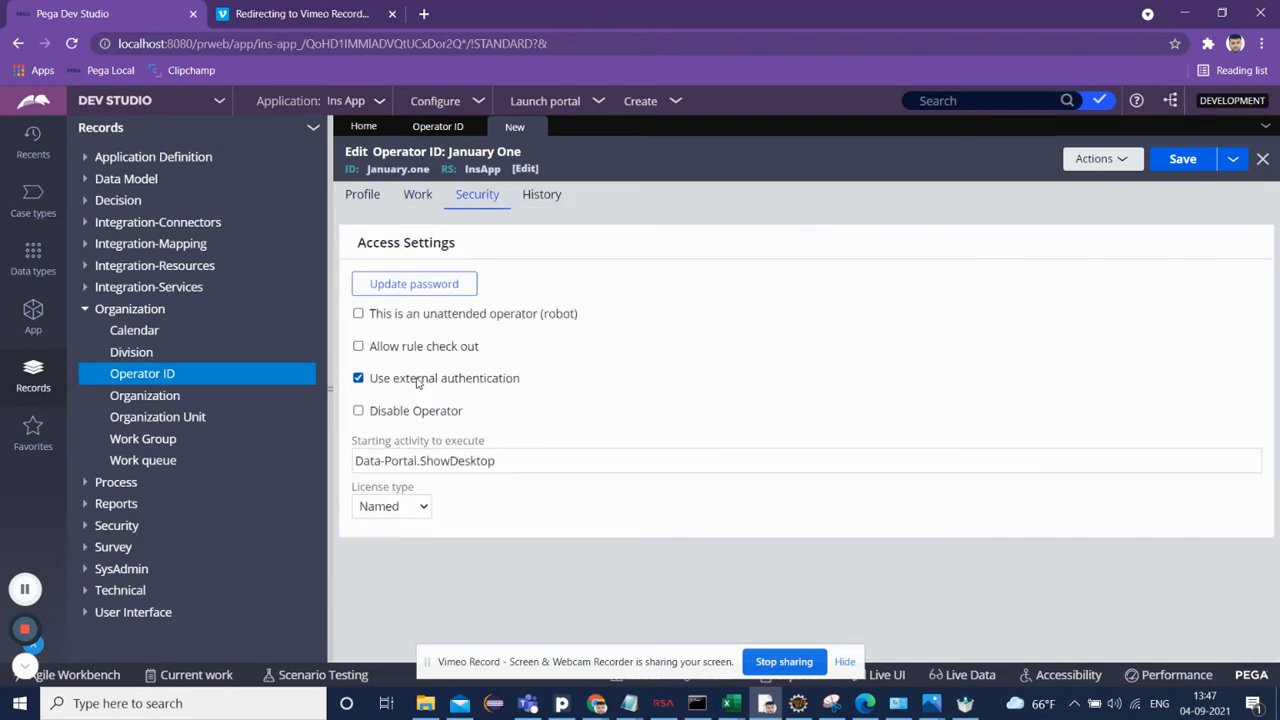
left_click(433, 321)
left_click(433, 321)
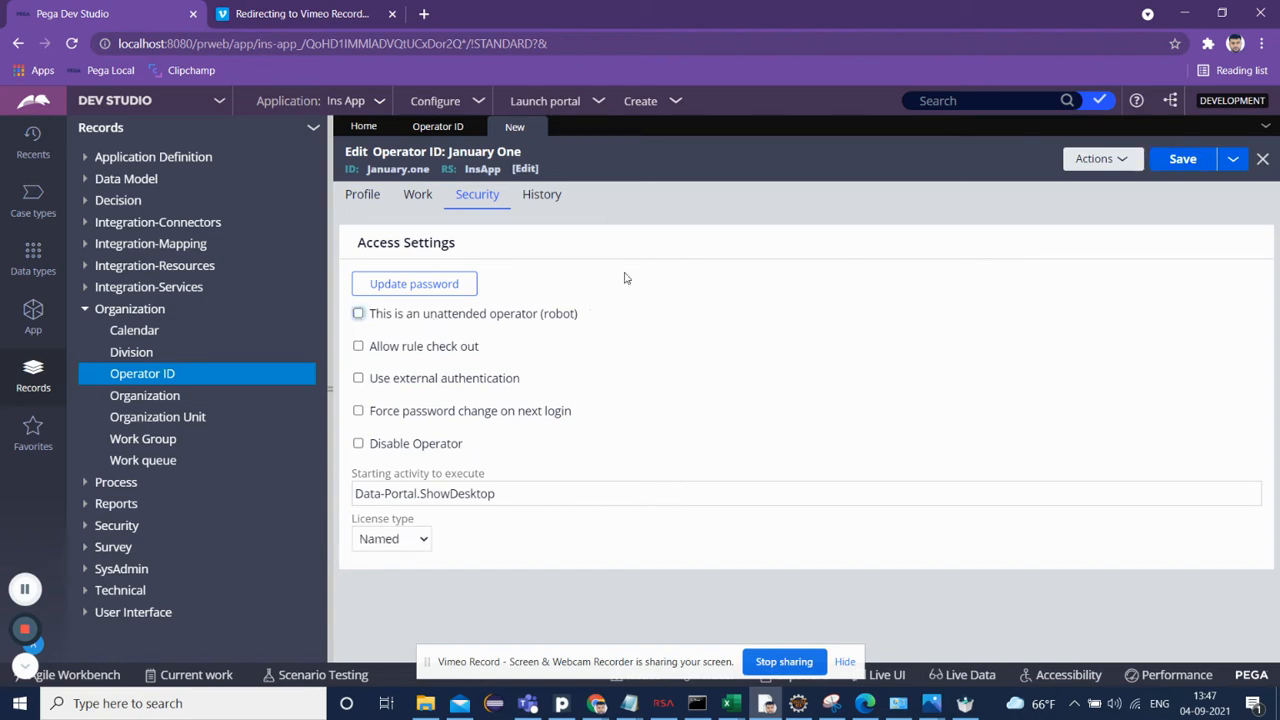
left_click(426, 285)
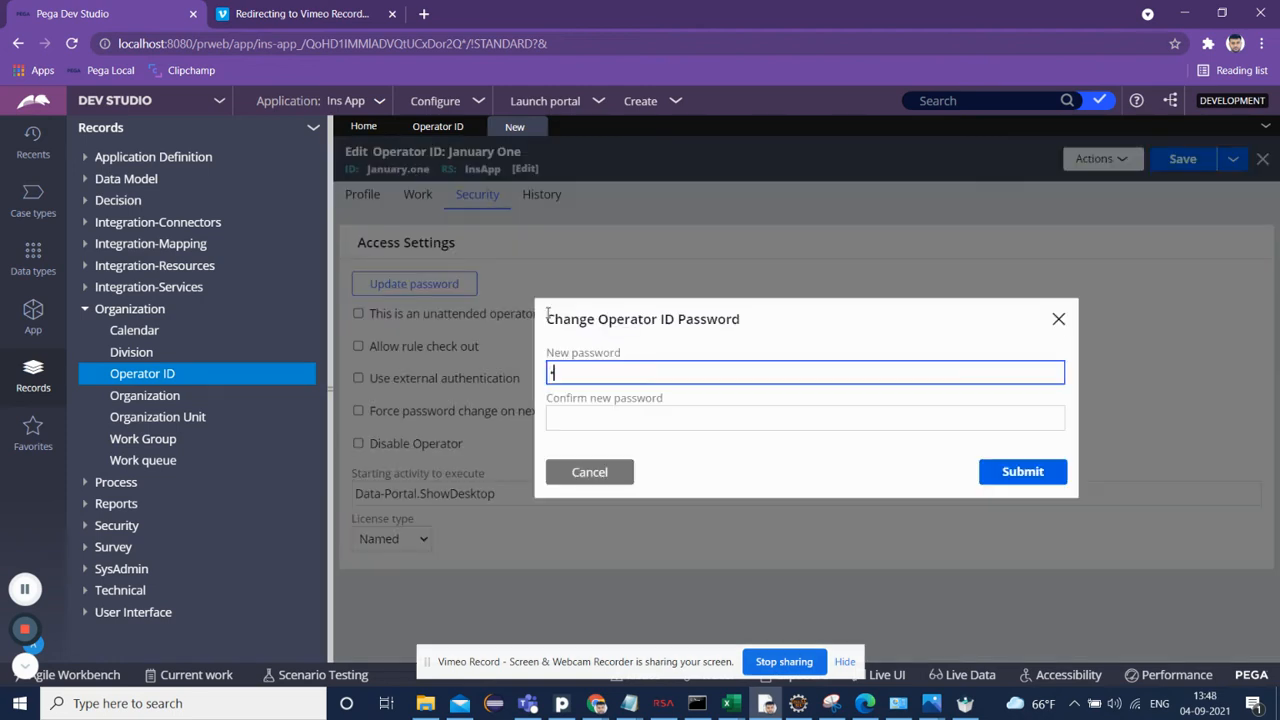
type("•••••")
key("Tab")
type("•••••")
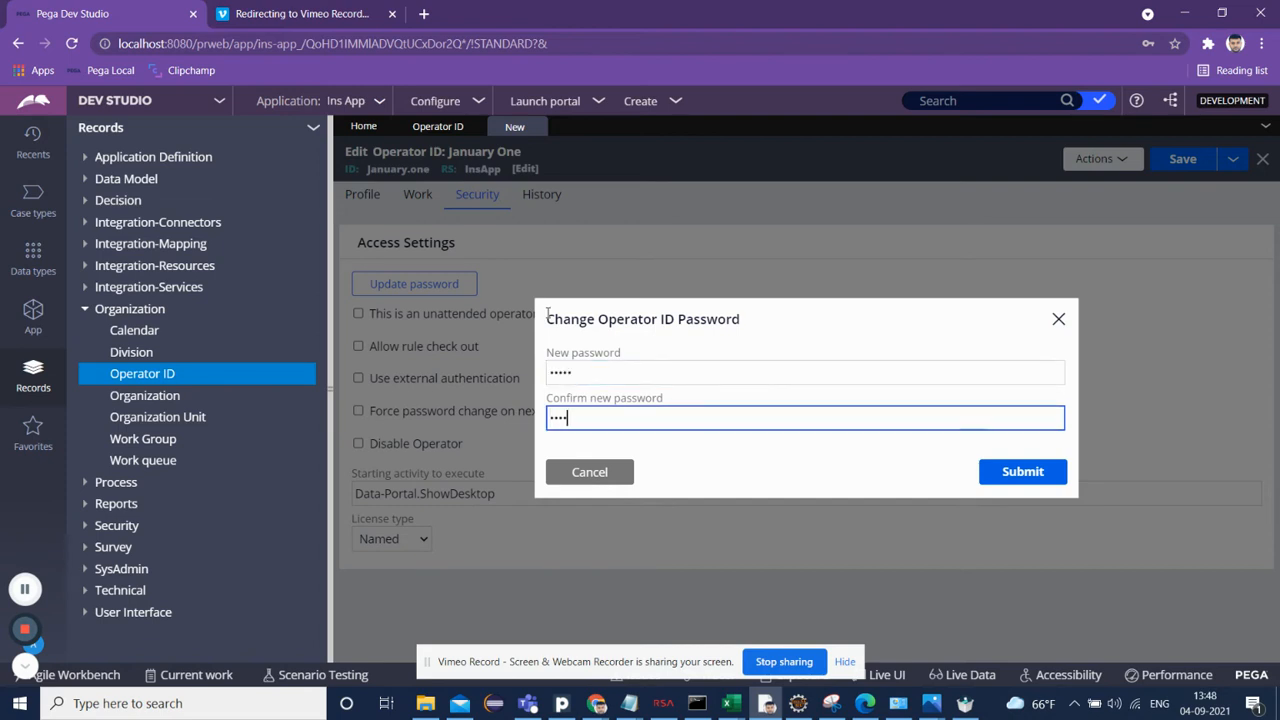
left_click(1013, 474)
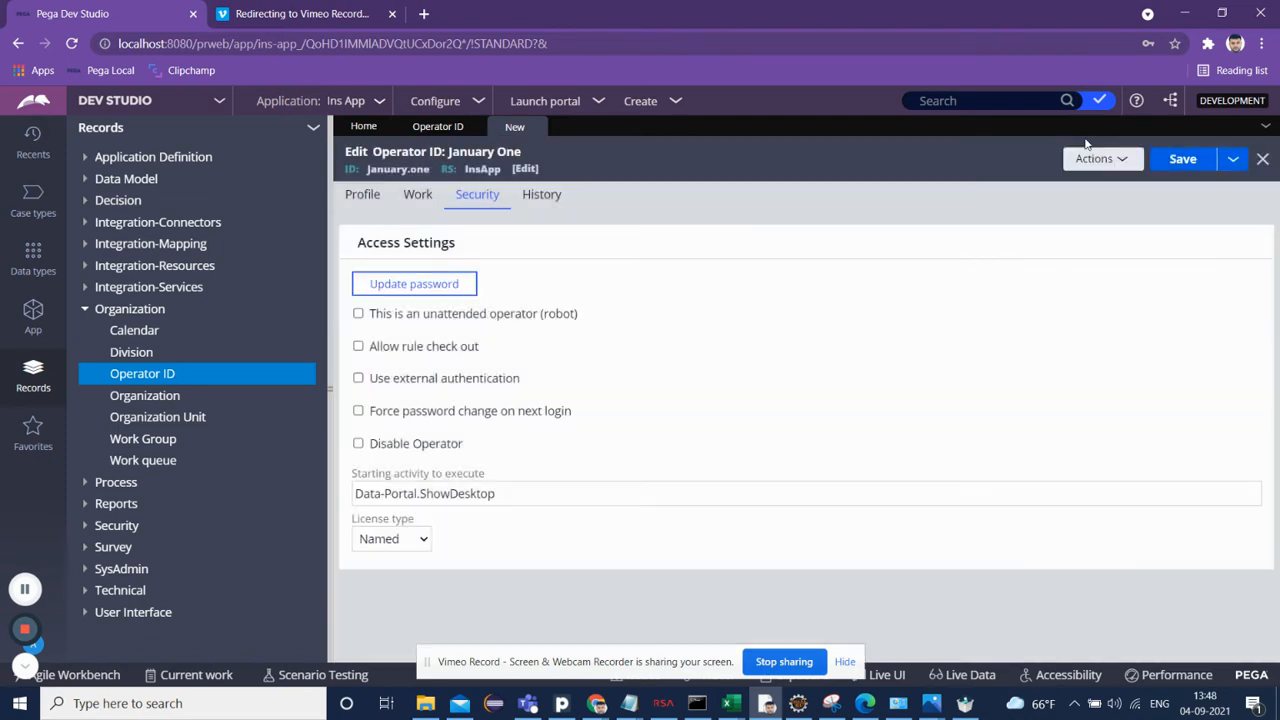
left_click(1182, 165)
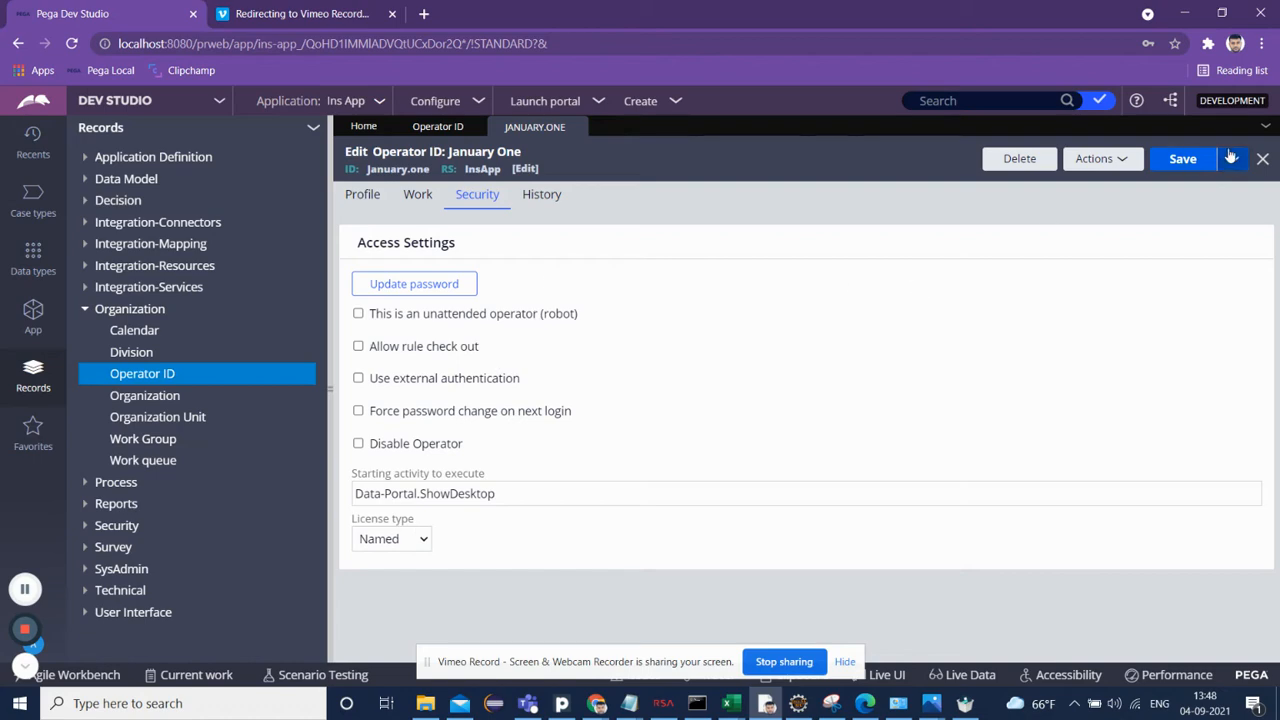
Step: Open a new incognito window and go to the Pega Local login page
left_click(1262, 43)
left_click(1200, 108)
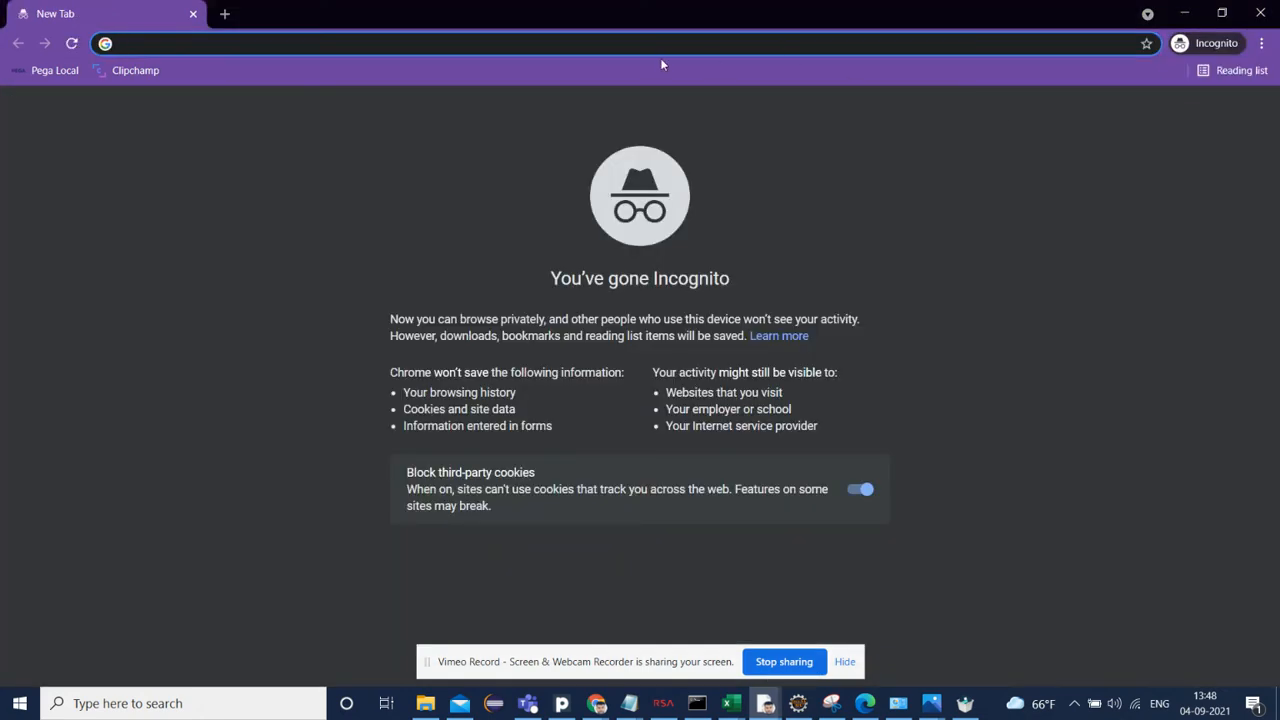
left_click(56, 69)
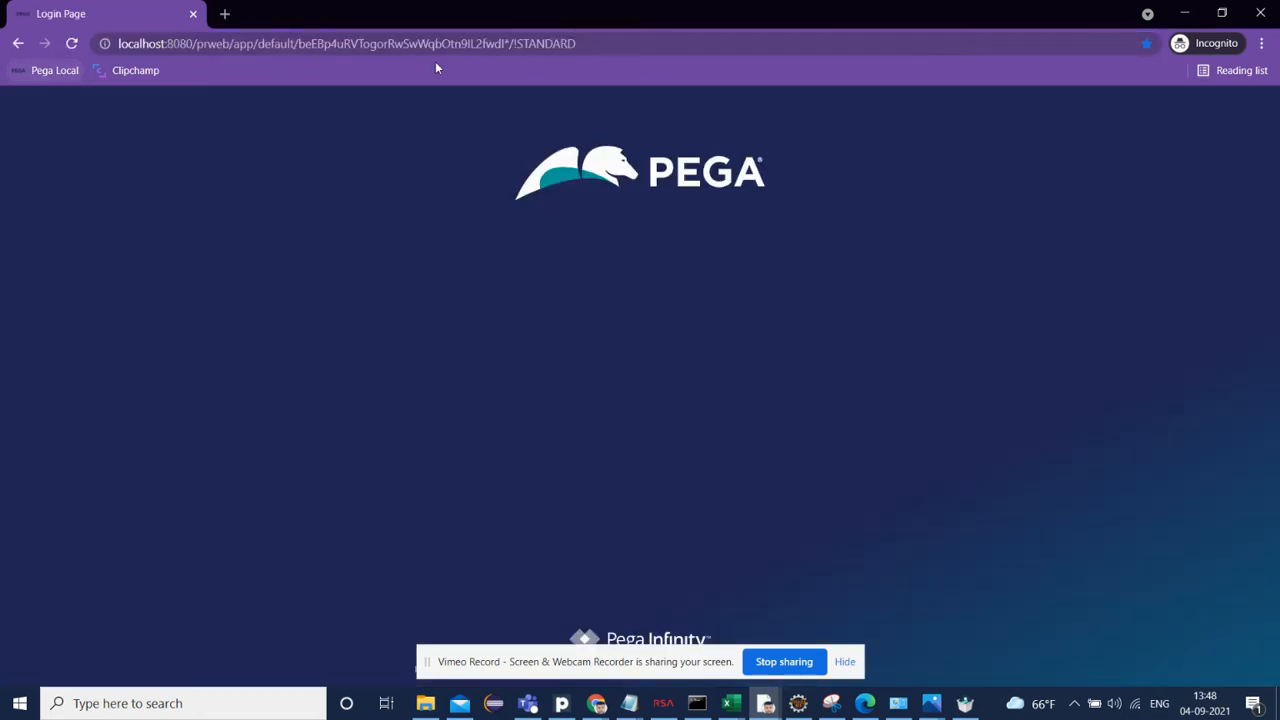
Step: Try to log in as the new operator with its e-mail user name and password
left_click(550, 306)
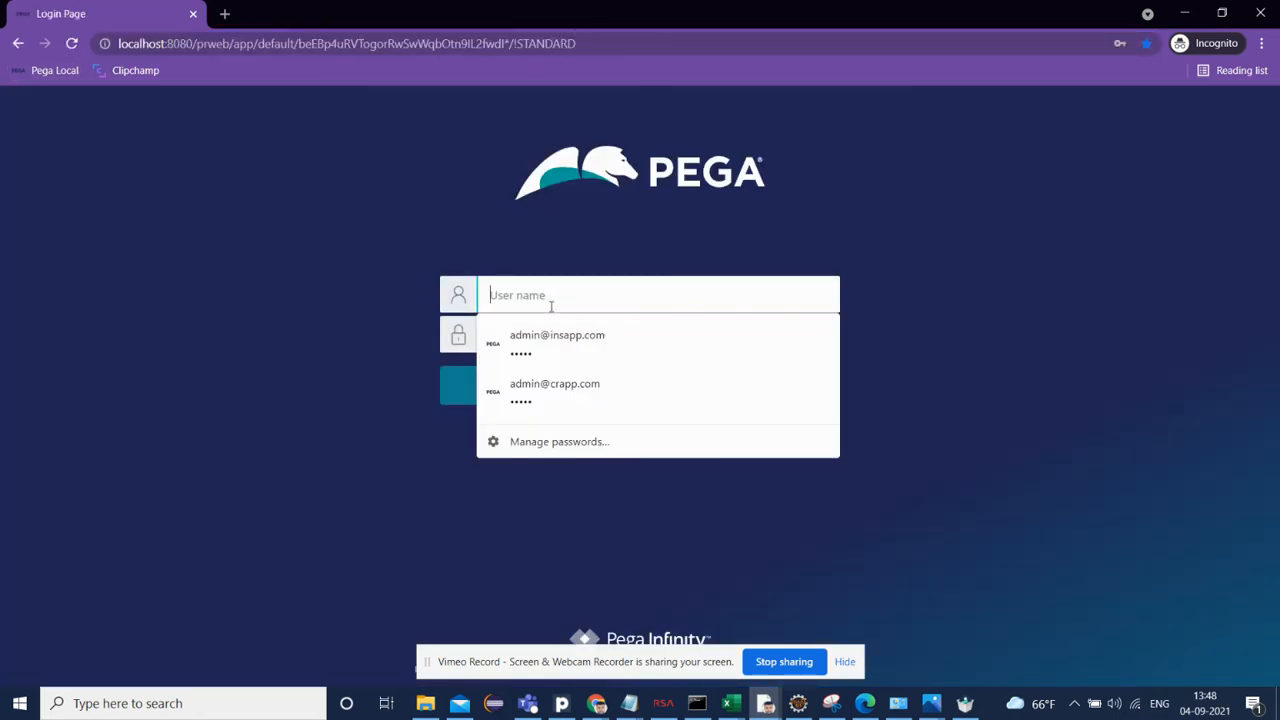
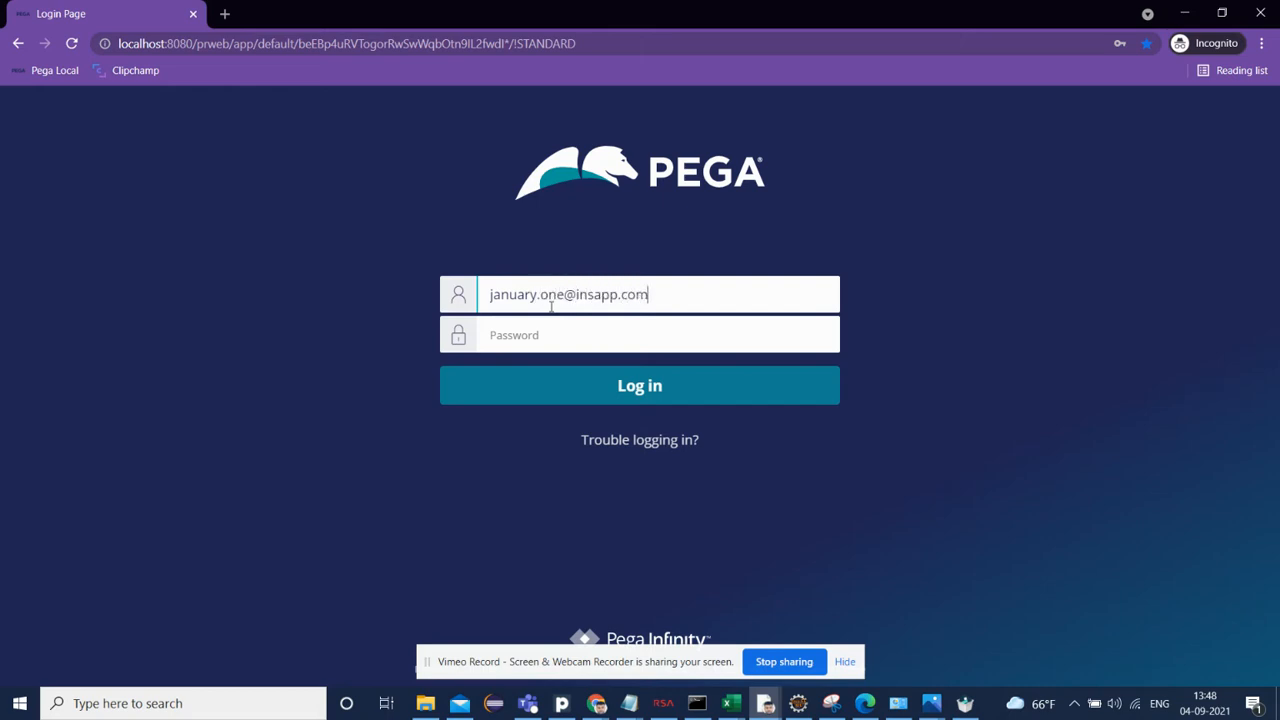
key("Tab")
type("***")
key("Return")
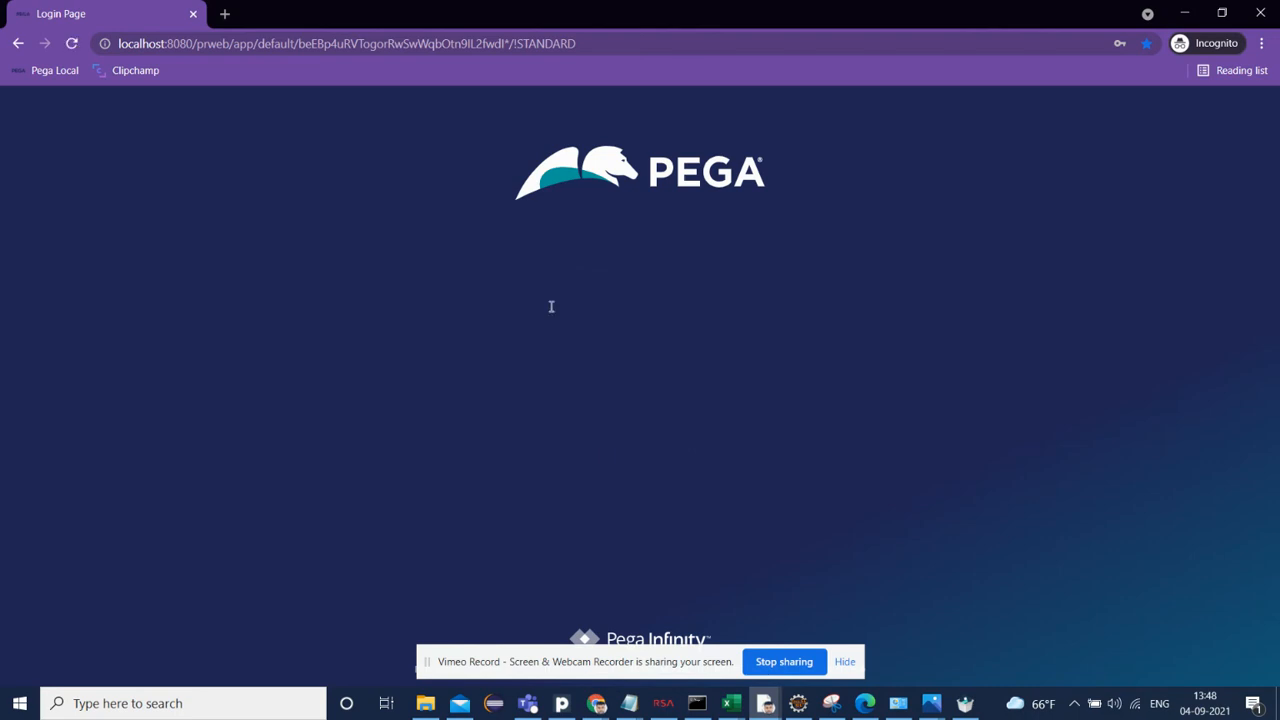
Step: Reopen the operator's password dialog, enter and confirm the new operator password, and save the operator record
key("alt+Tab")
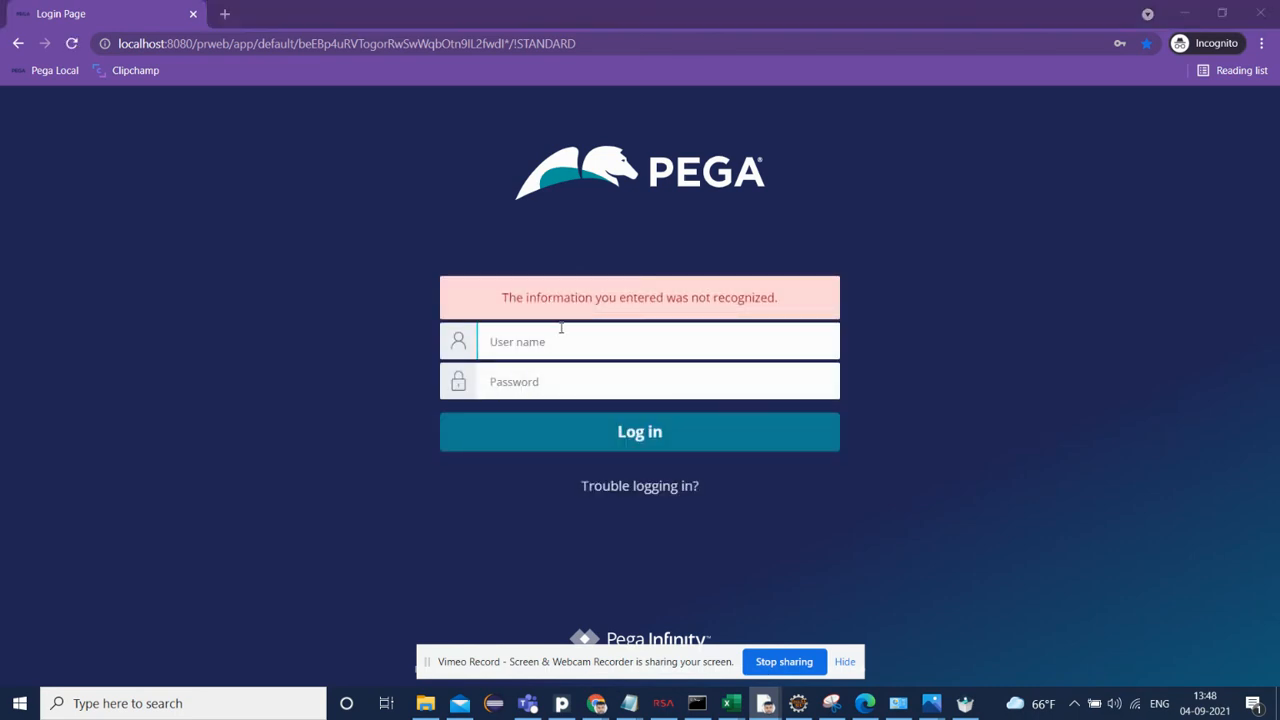
left_click(434, 290)
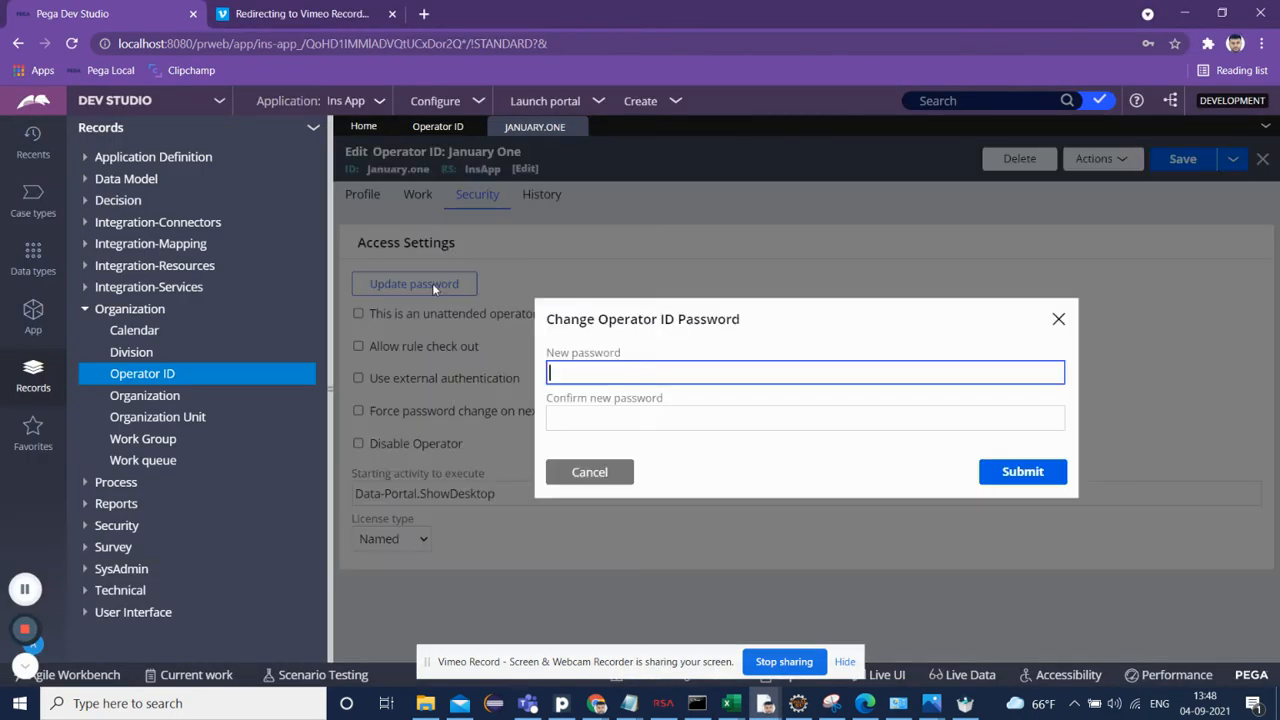
type("rules")
key("Tab")
type("rules")
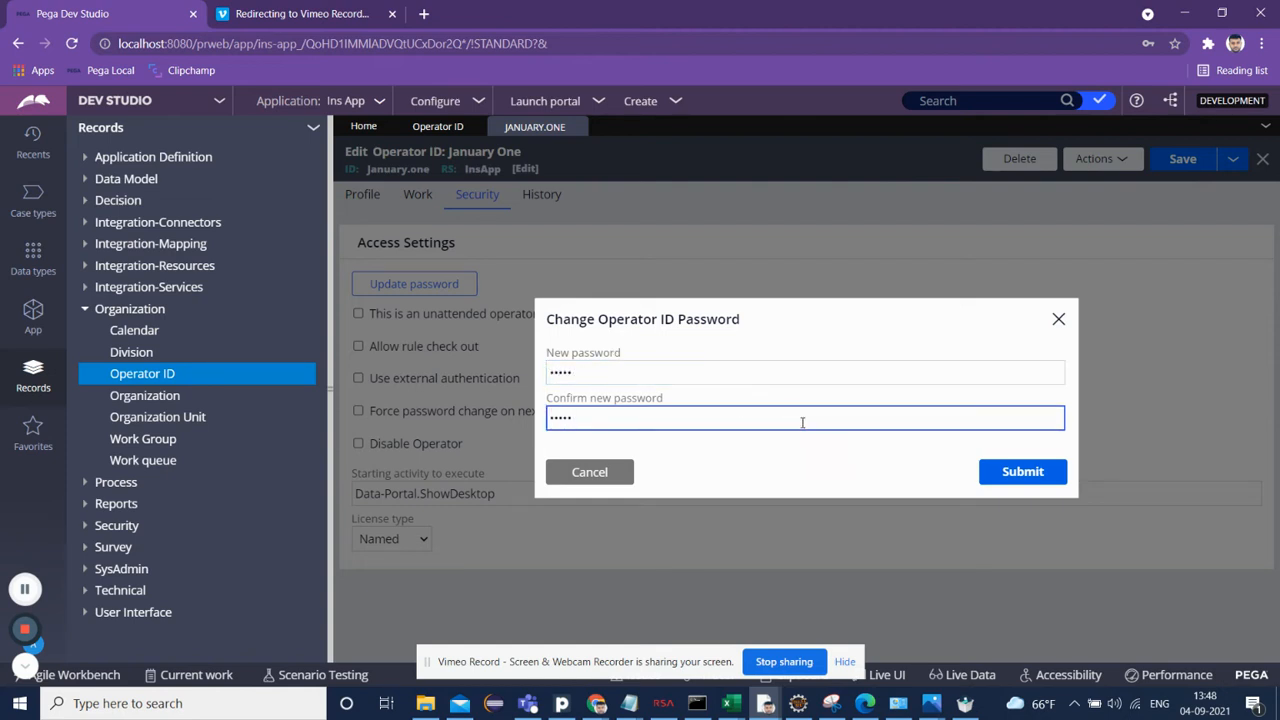
left_click(1042, 485)
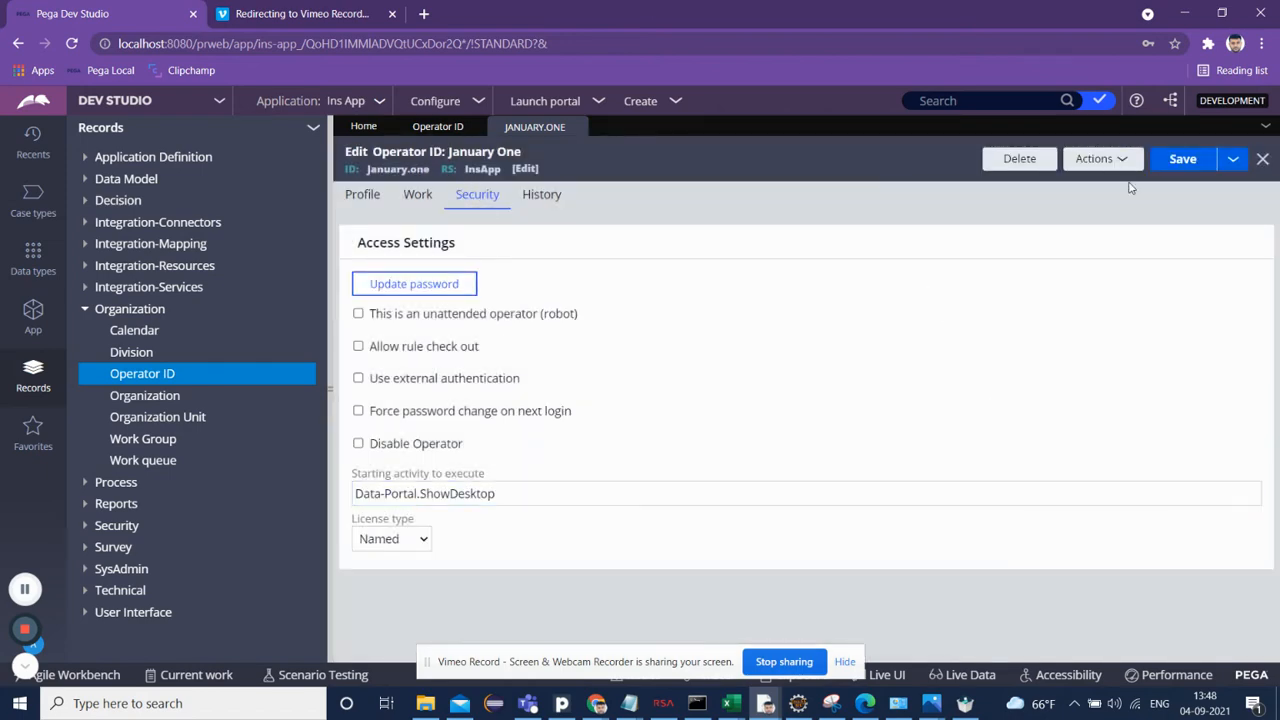
left_click(1184, 162)
Step: Log in on the incognito login page with the new operator's user name and password
key("alt+Tab")
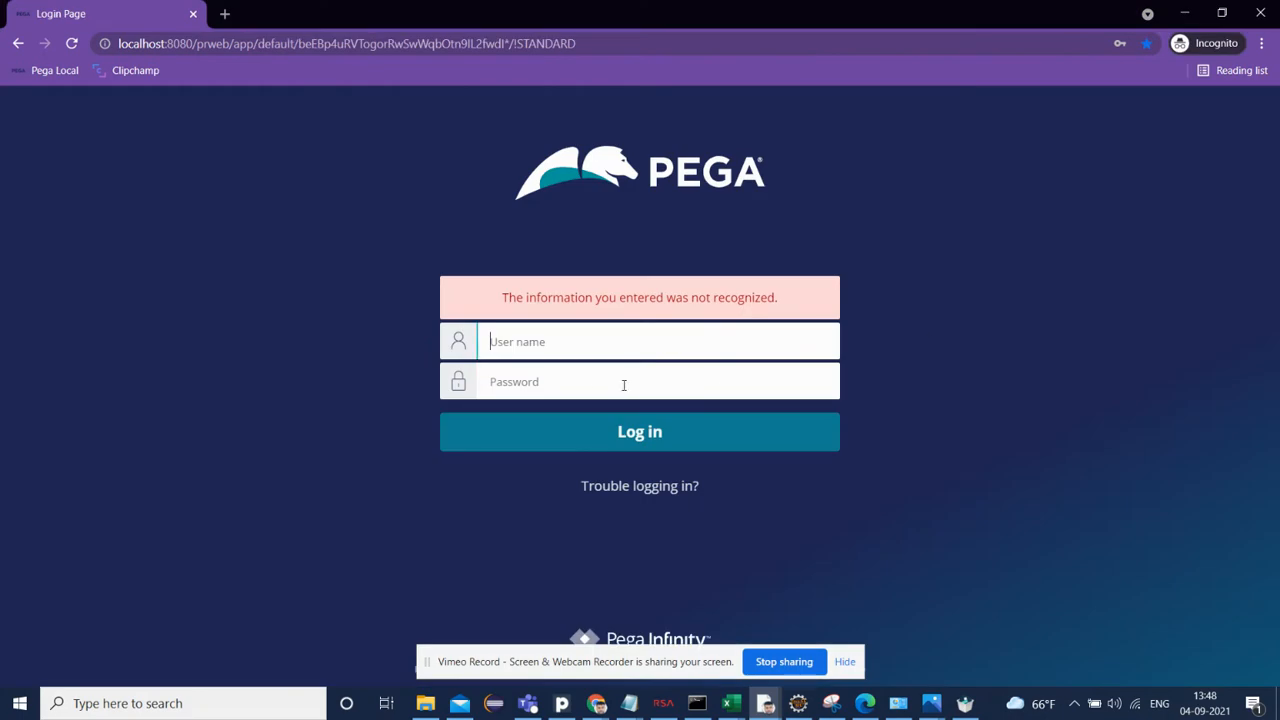
left_click(624, 344)
type("janurules")
key("Return")
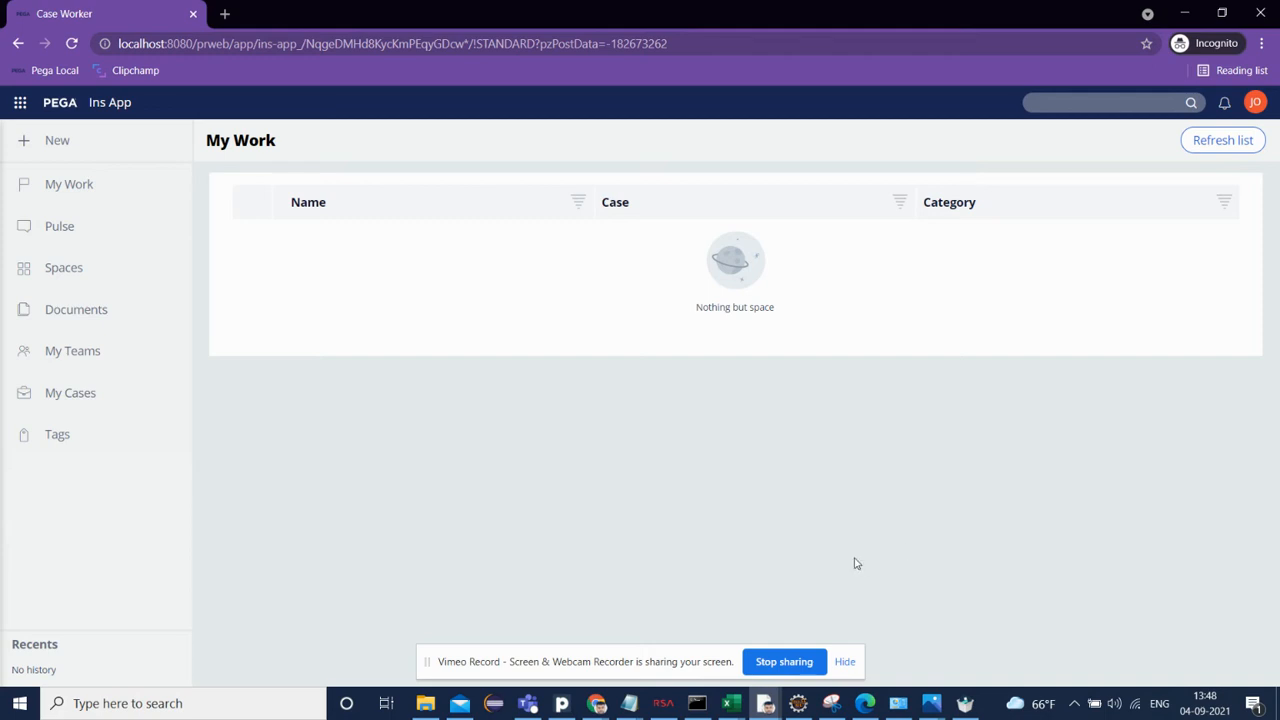
Step: Open Notepad and write the note "Now I want to logoff the session upon browser closed or refresh the browser."
key("super+r")
key("Return")
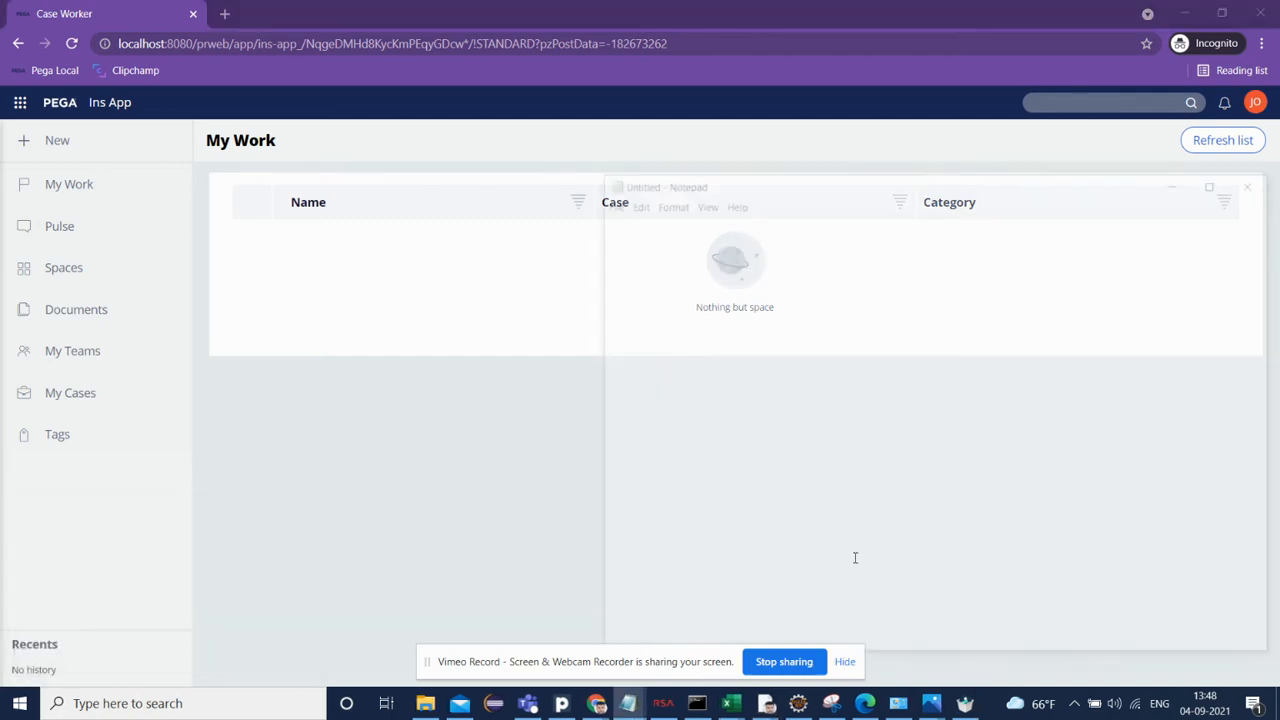
type("Now I")
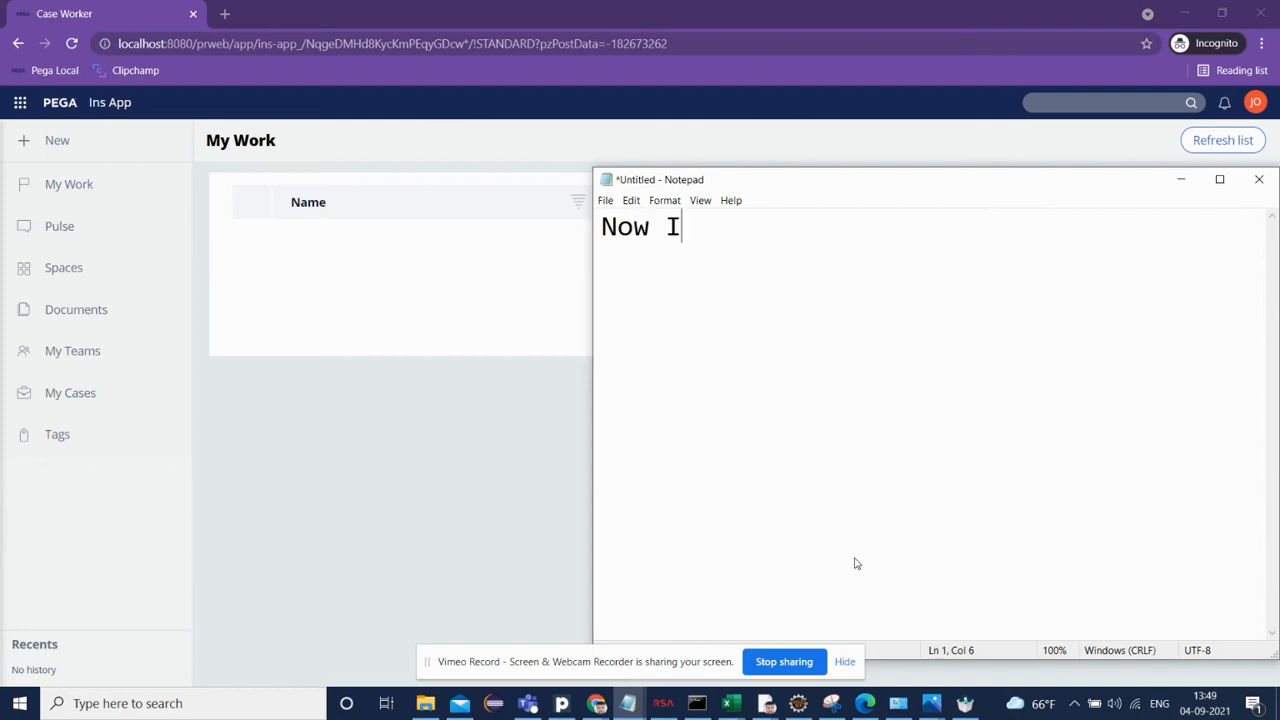
type(" want to ")
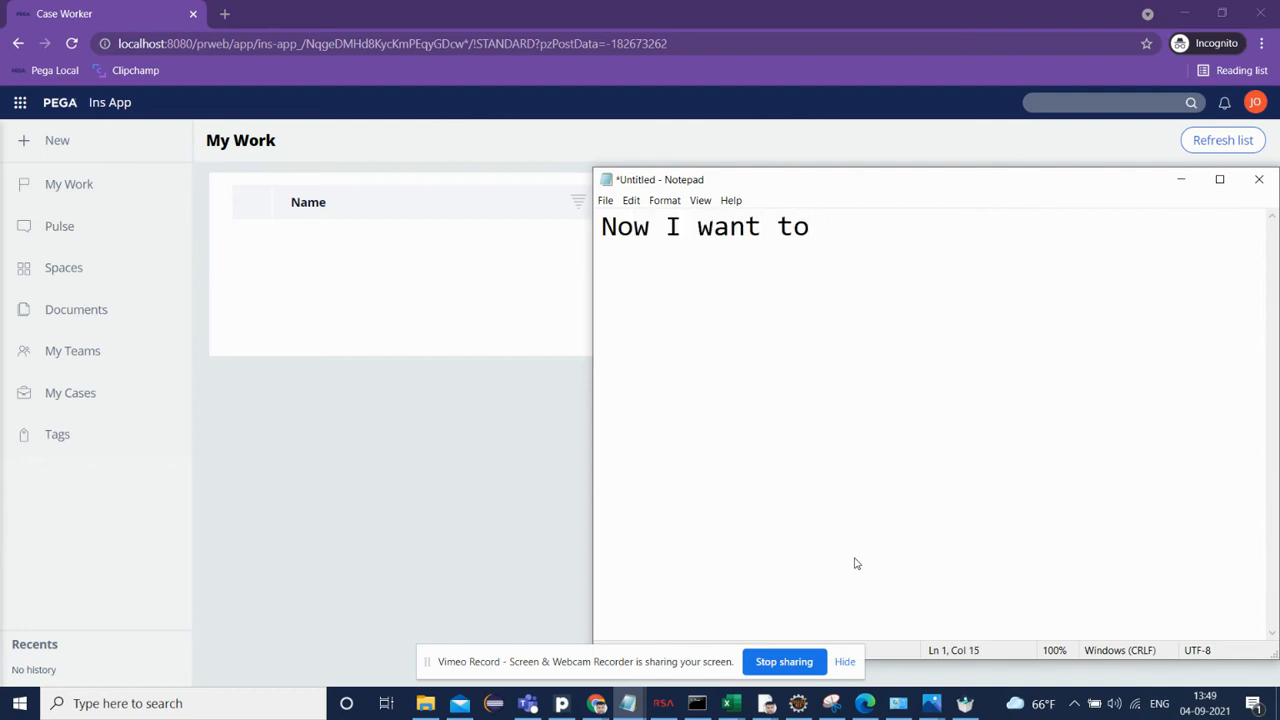
type("logon")
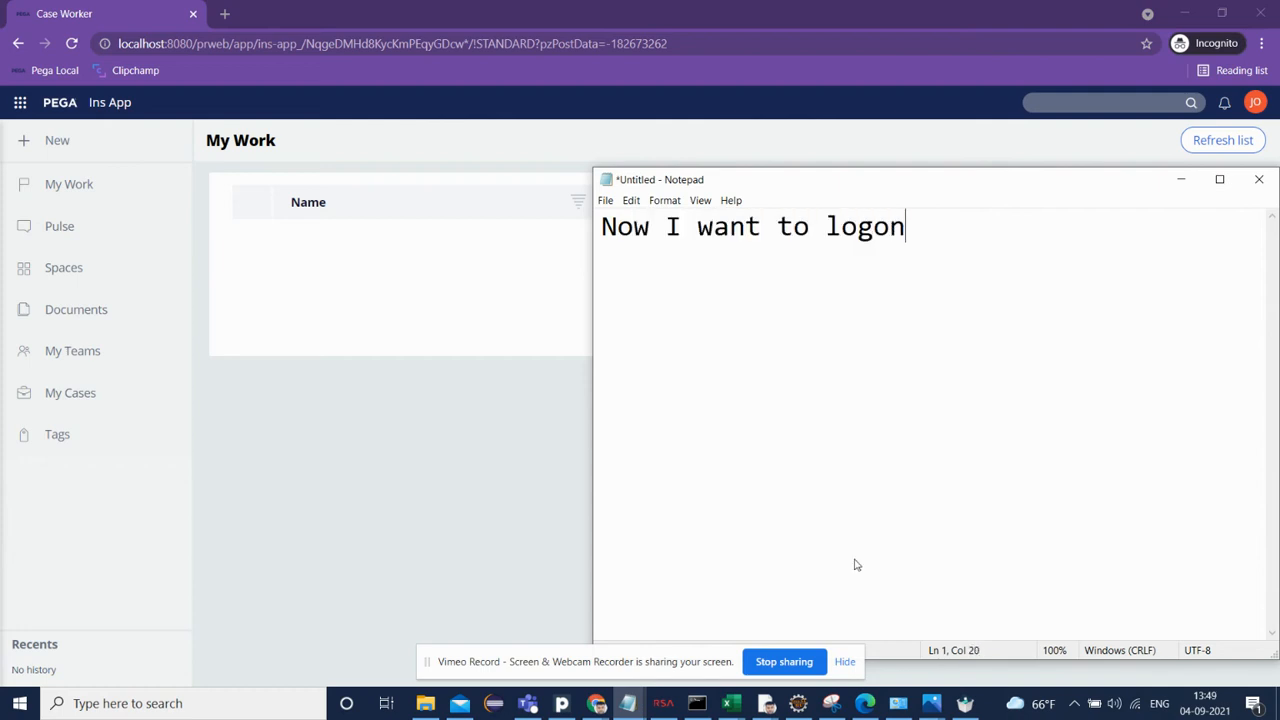
key("BackSpace")
type("ff the session ")
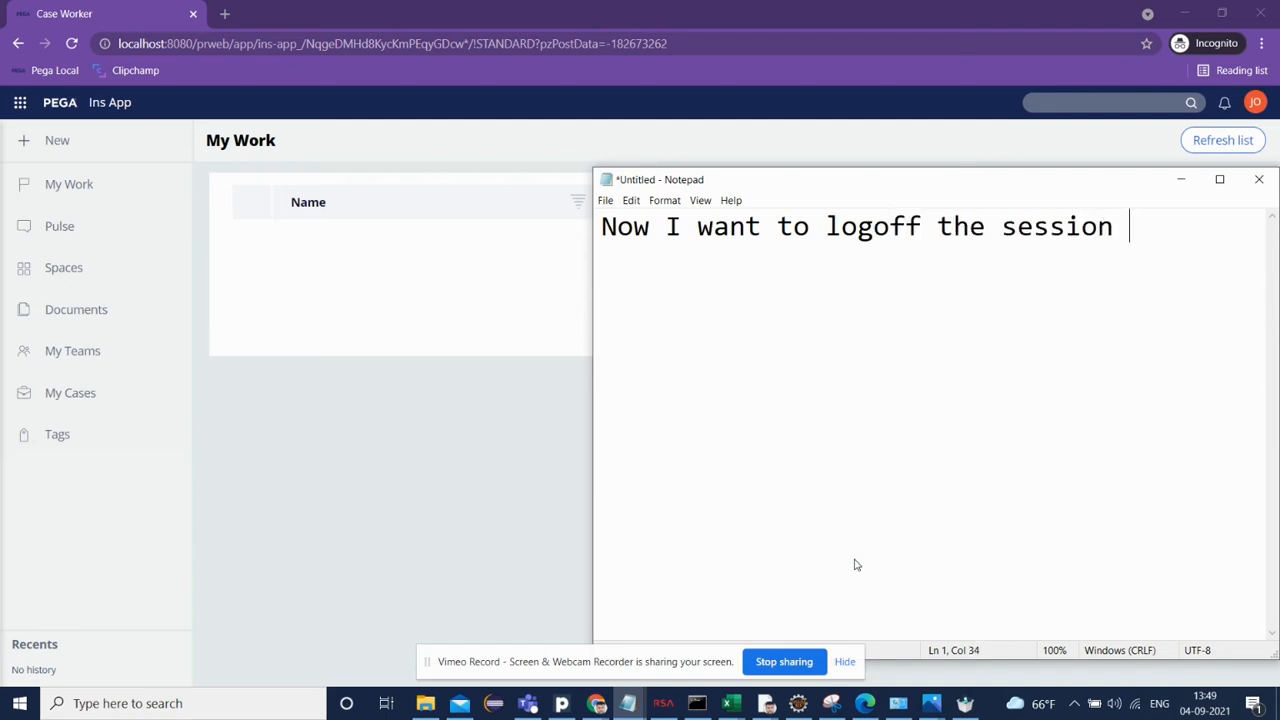
type("upone")
key("BackSpace")
type("brows")
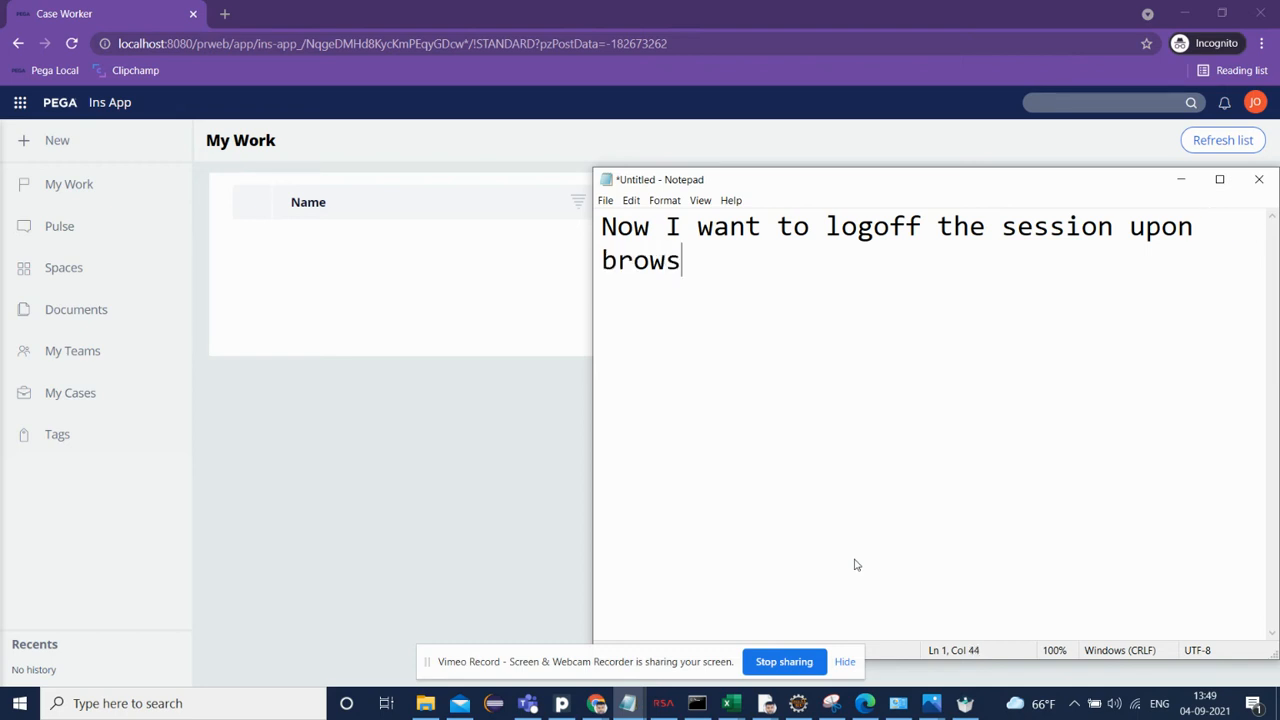
type("er close.")
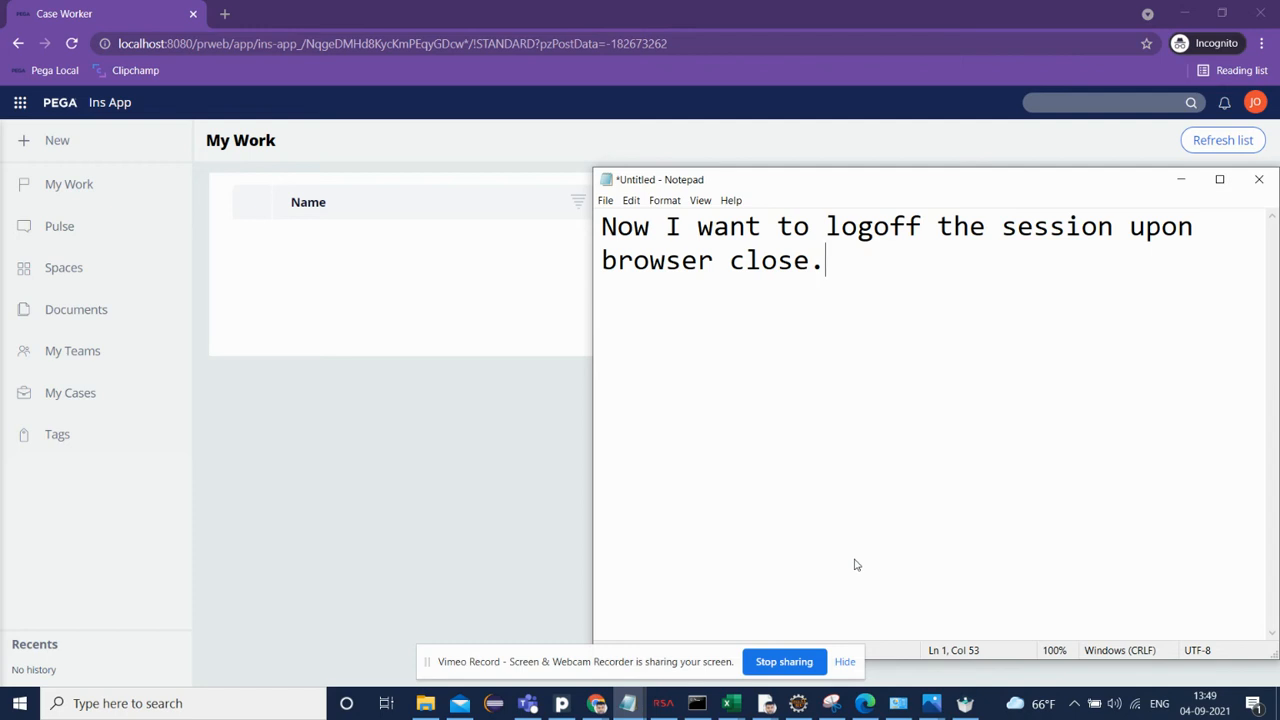
key("BackSpace")
key("BackSpace")
type("ed or refresh the ")
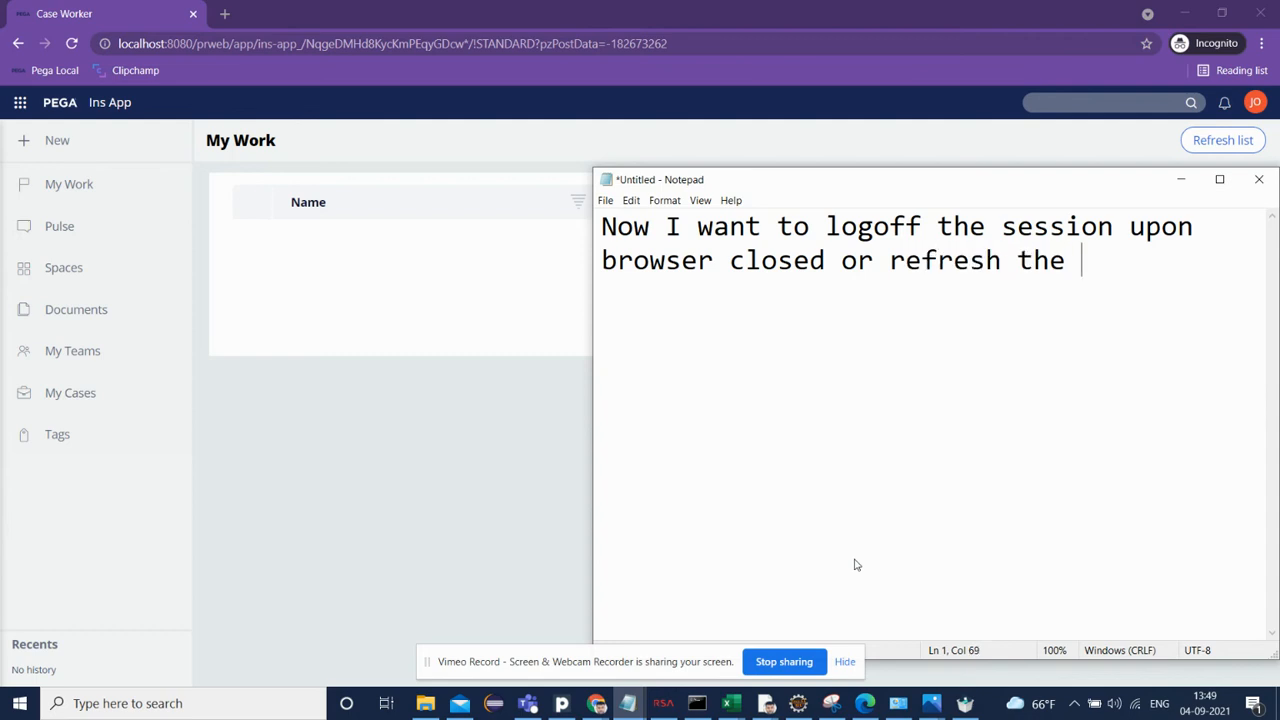
type("browser.")
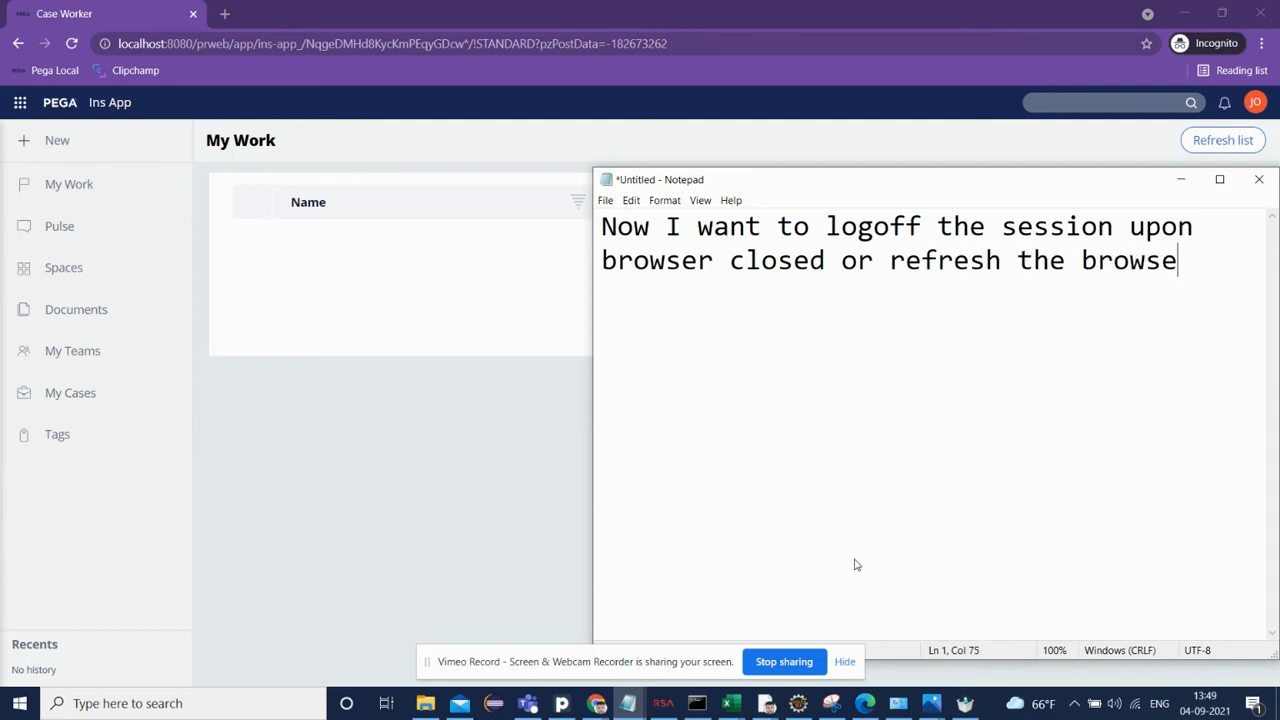
key("Return")
key("Return")
Step: Back in Dev Studio, search for pyonbeforewin and open the pyOnbeforeWindowClose activity
left_click(474, 283)
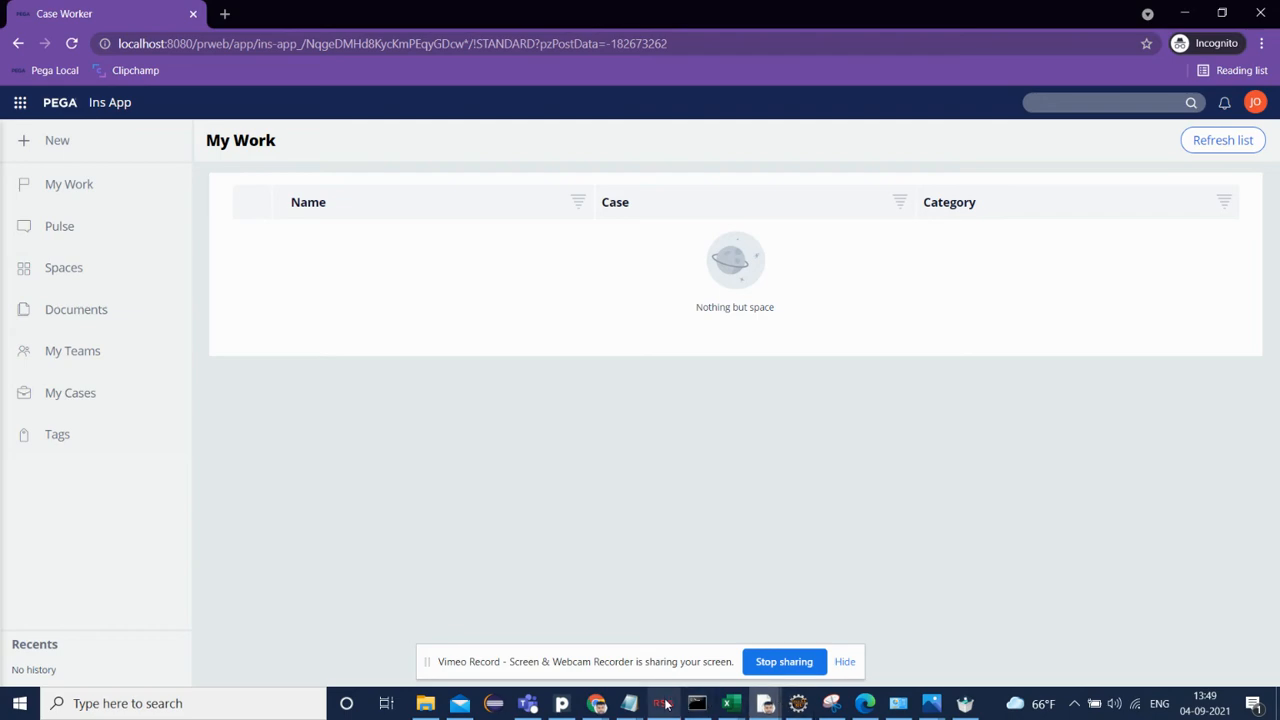
key("alt+Tab")
left_click(596, 703)
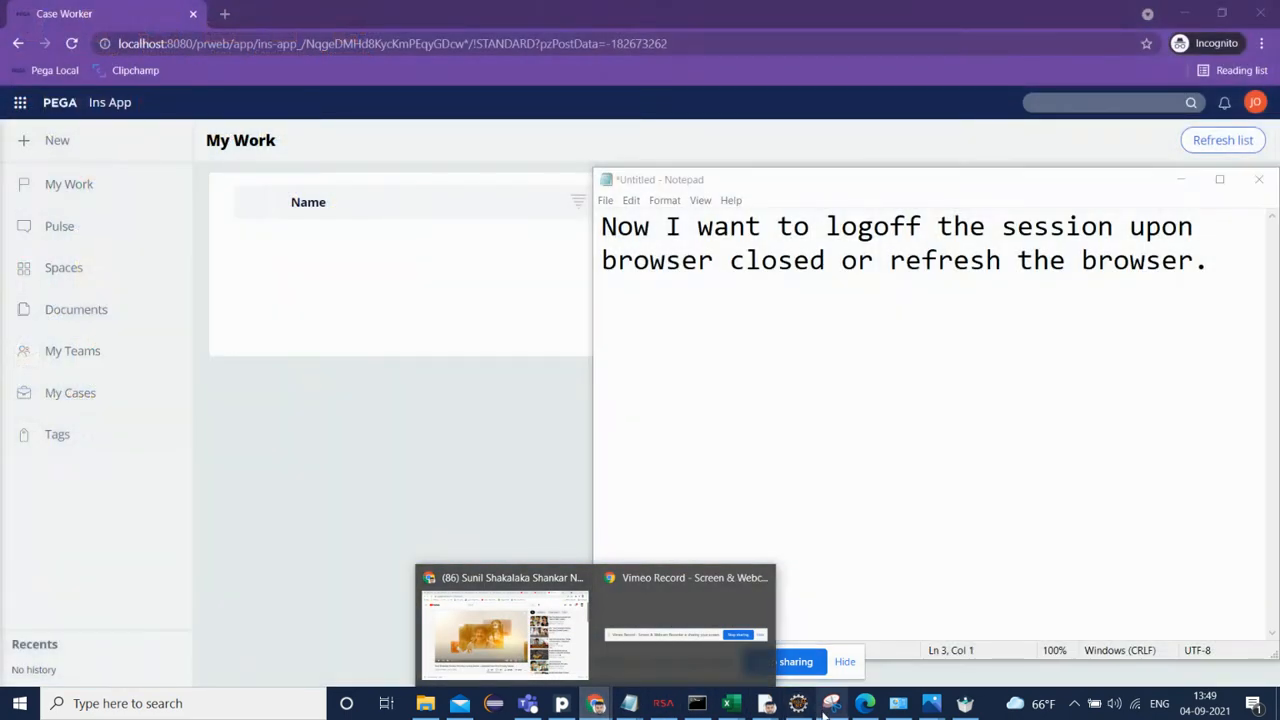
mouse_move(766, 707)
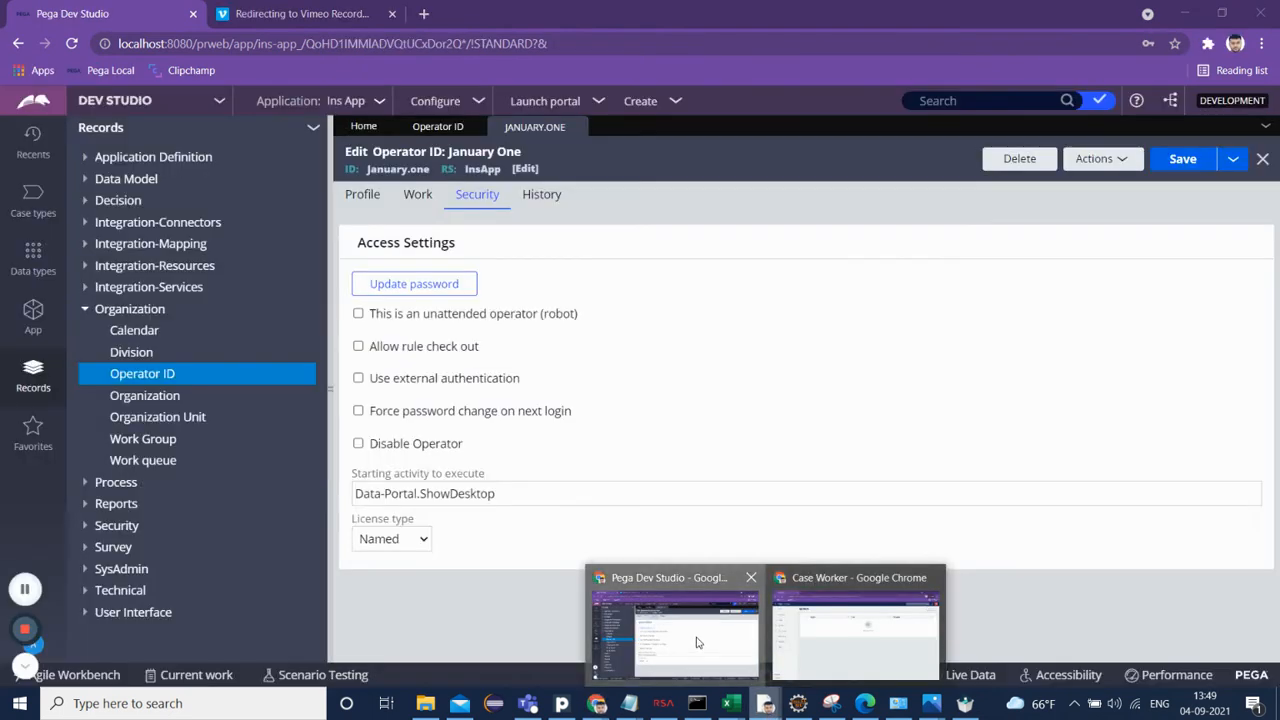
left_click(676, 634)
left_click(940, 101)
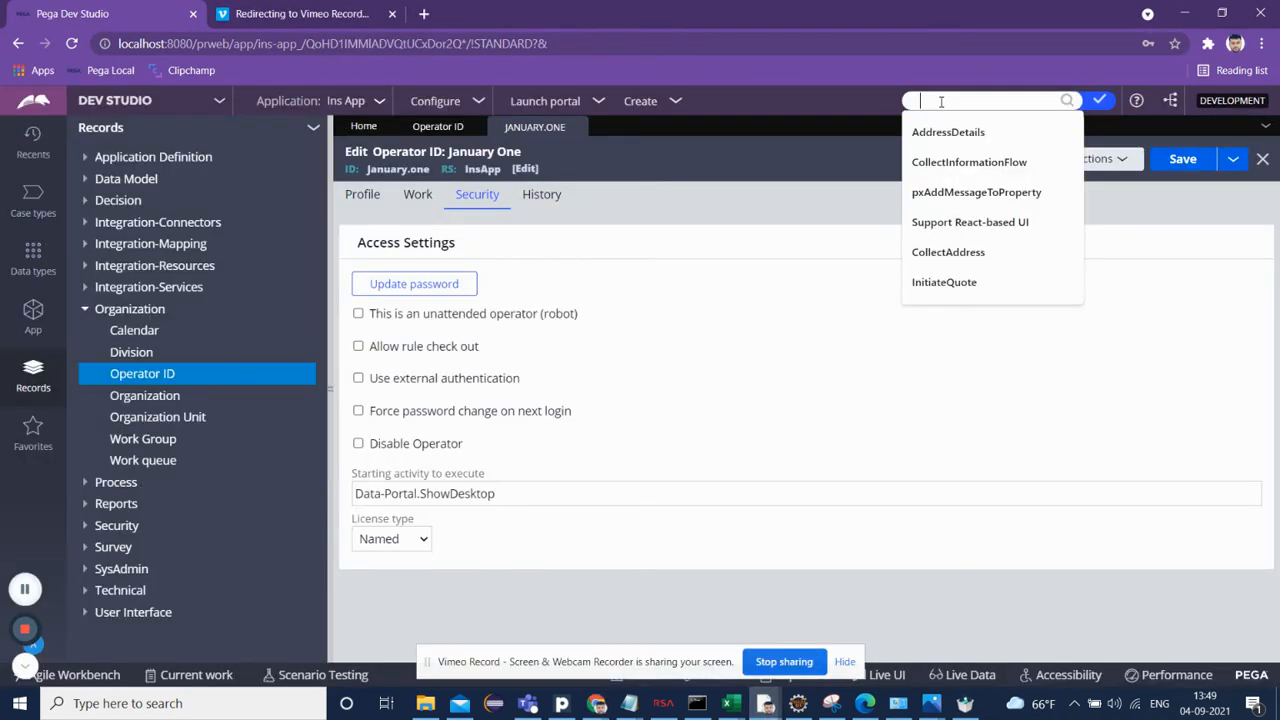
type("py")
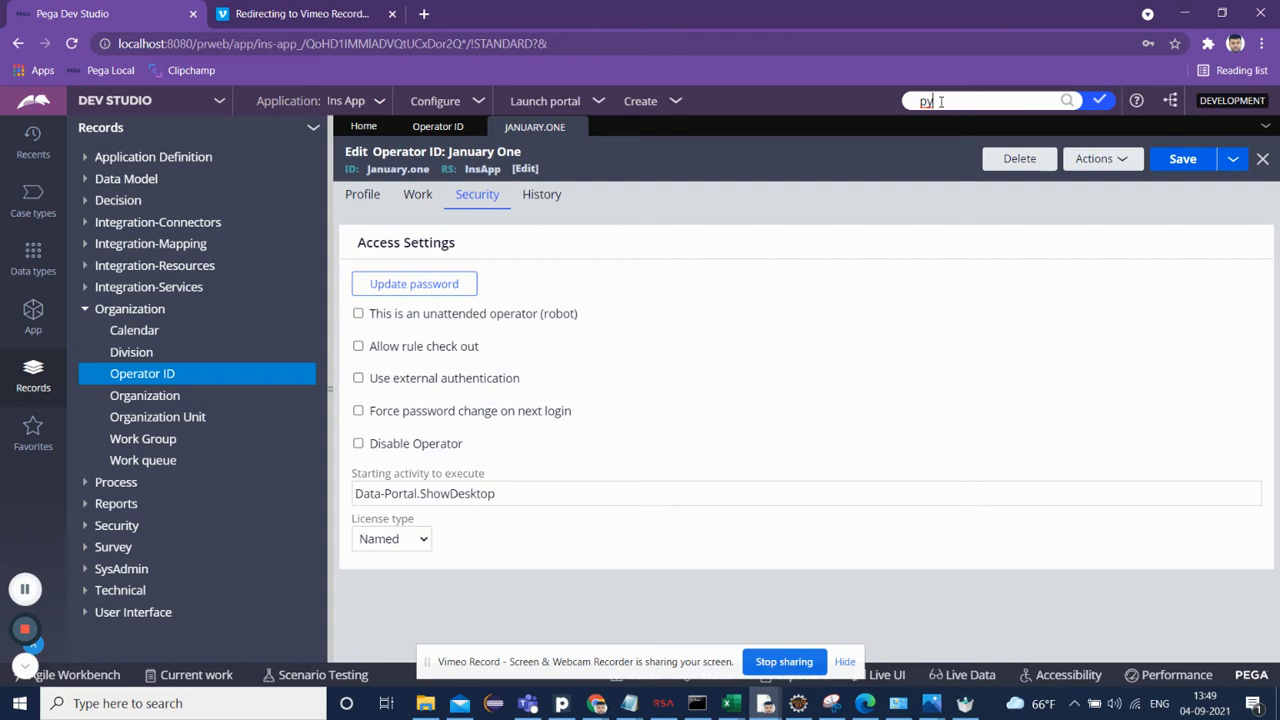
type("op")
type("beforewin")
key("Return")
left_click(708, 178)
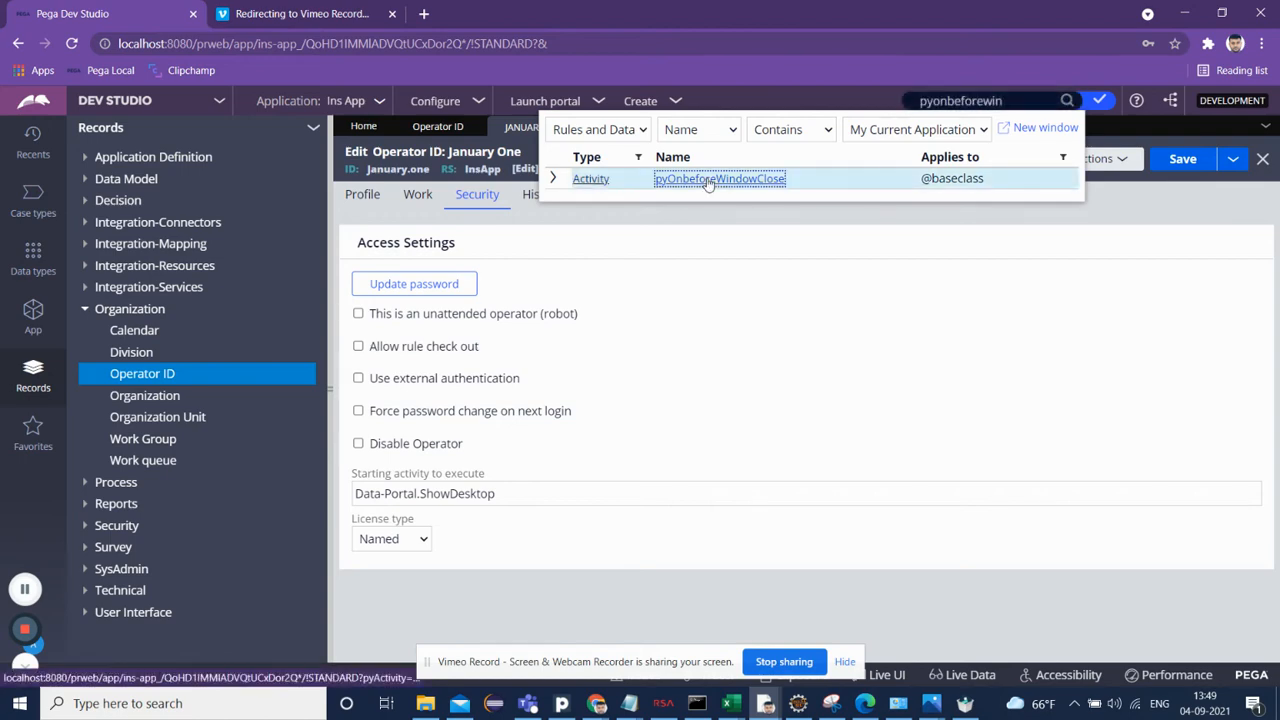
left_click(329, 373)
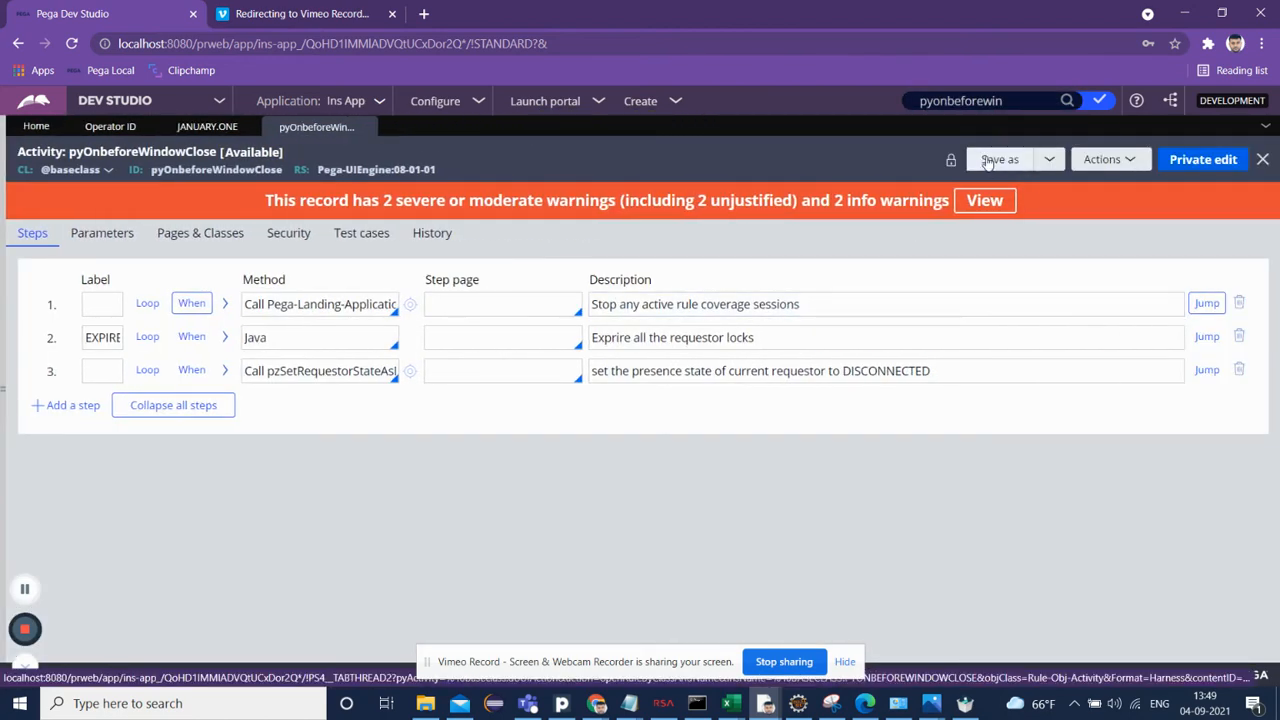
Step: Save the activity as a copy in the InsApp ruleset 01-01-01, then try saving the copy
left_click(1000, 160)
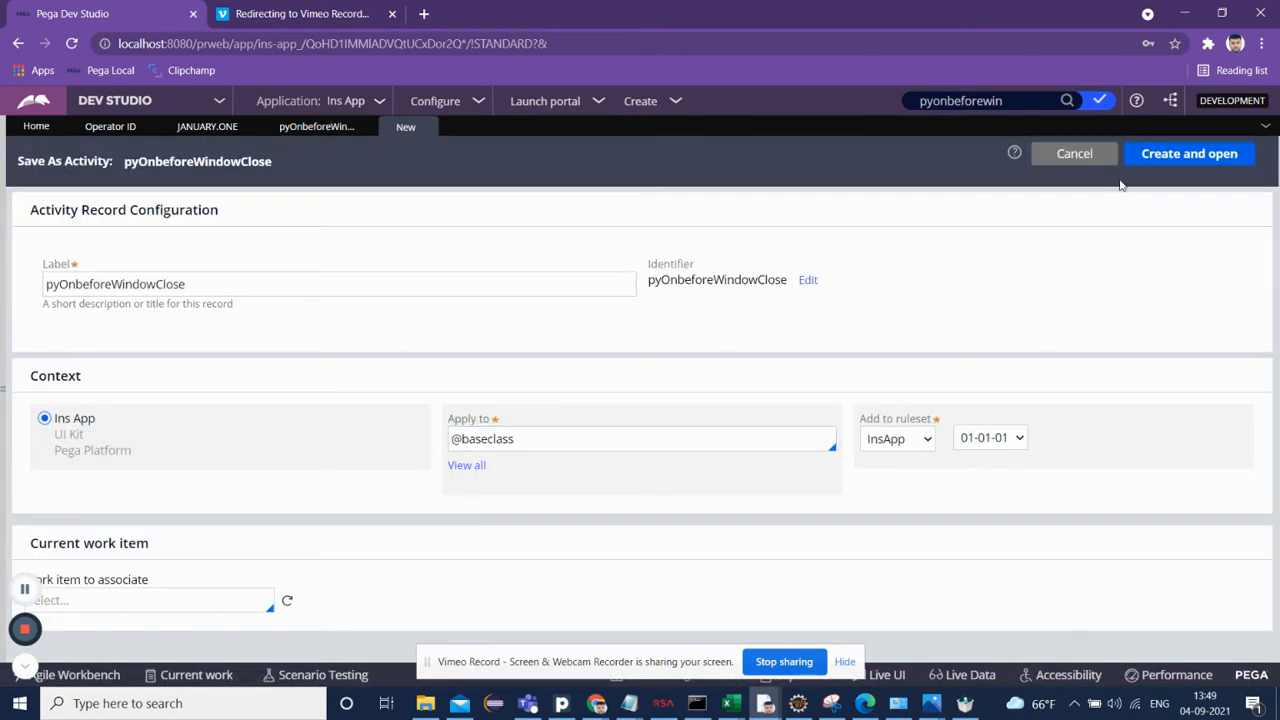
left_click(1167, 162)
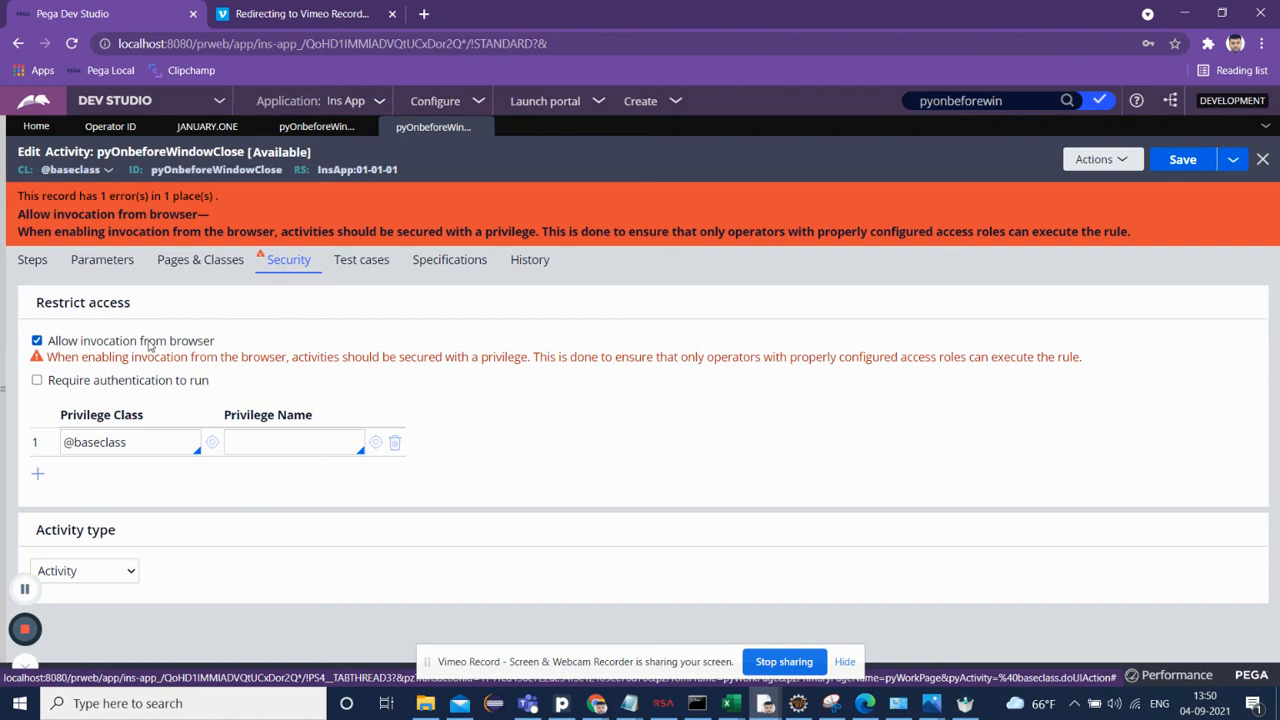
left_click(150, 343)
left_click(145, 345)
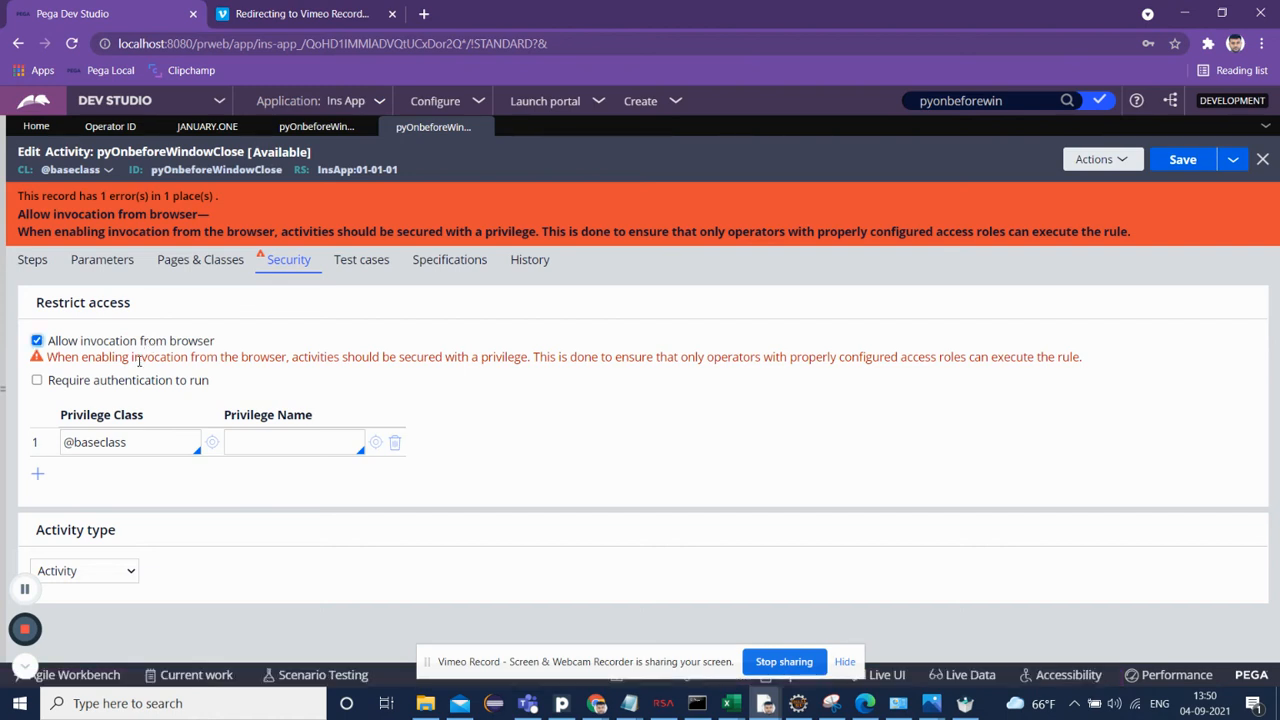
left_click(1180, 165)
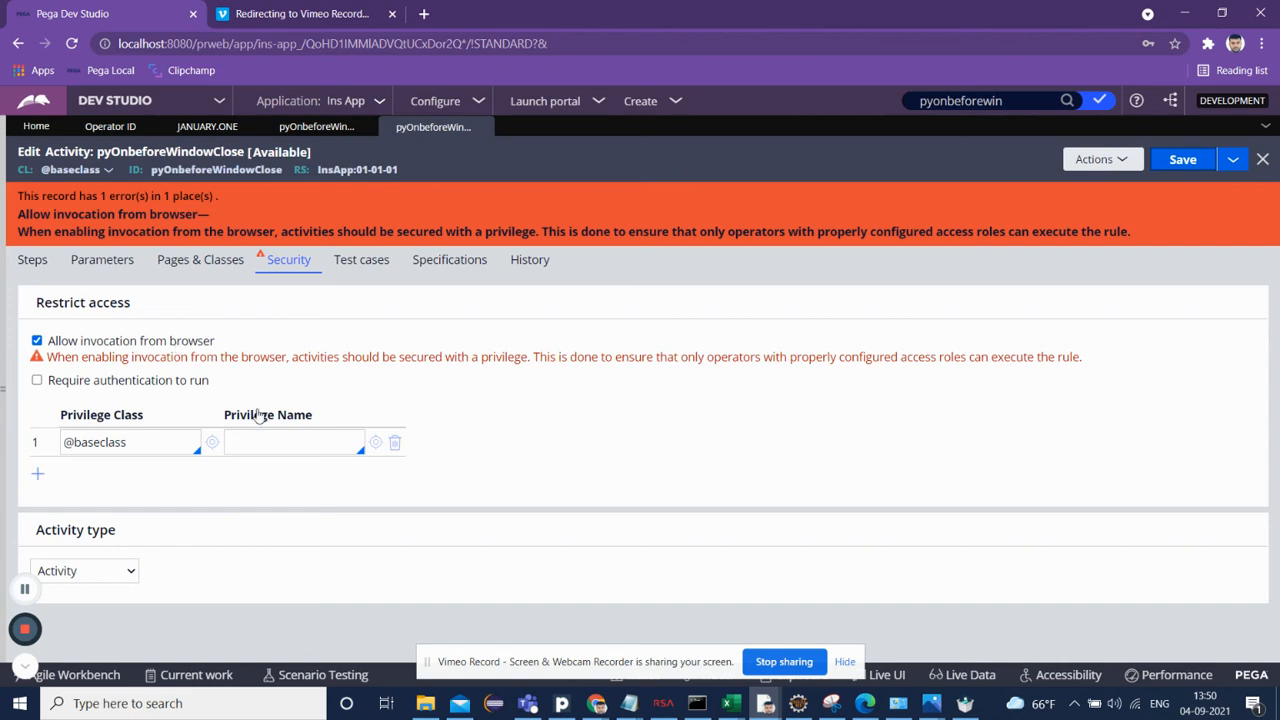
Step: Clear the privilege class, try saving with Require authentication to run enabled, then disable that option again
left_click(394, 443)
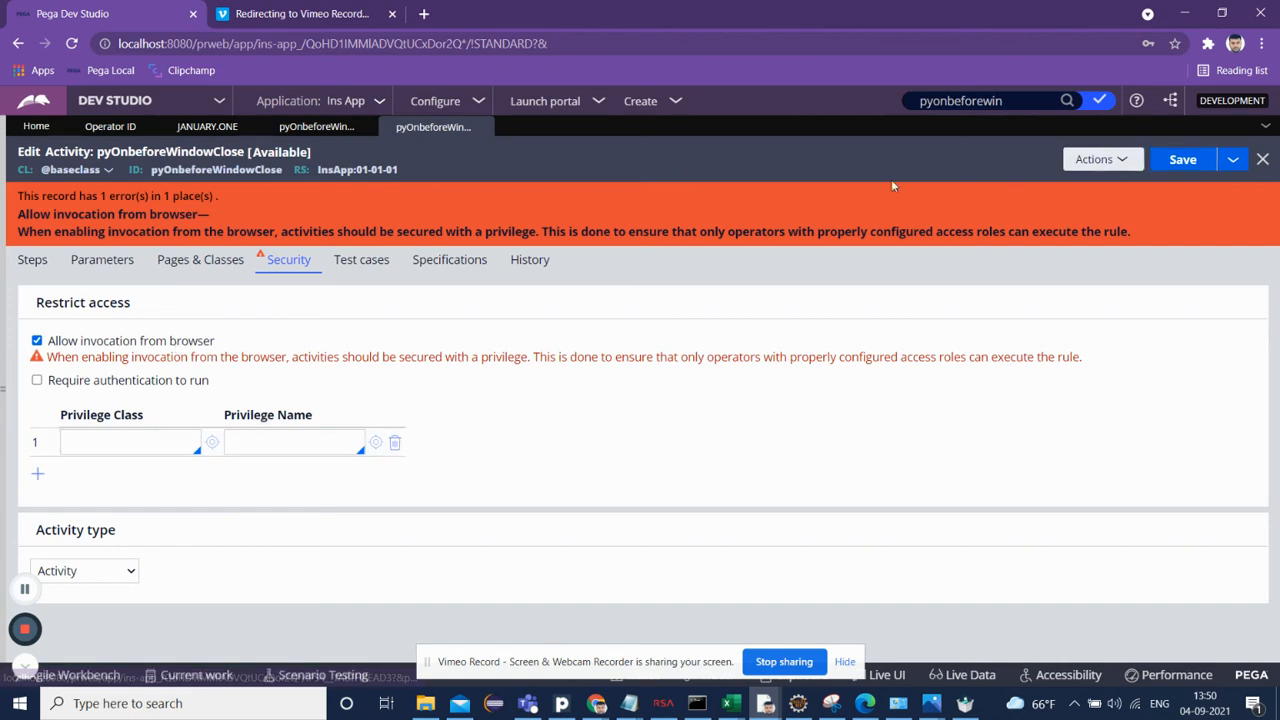
left_click(111, 382)
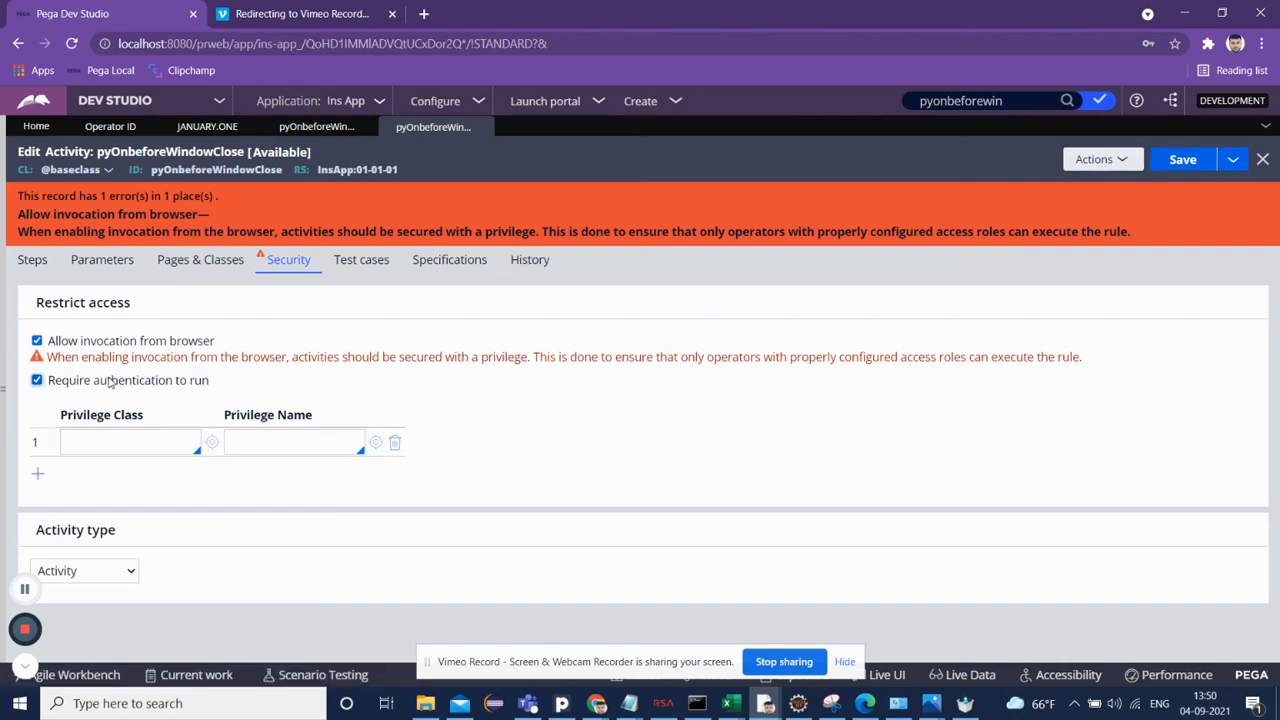
left_click(1175, 160)
left_click(37, 381)
Step: Browse the available privilege names offered for the activity's privilege row
left_click(277, 445)
key("Down")
key("Down")
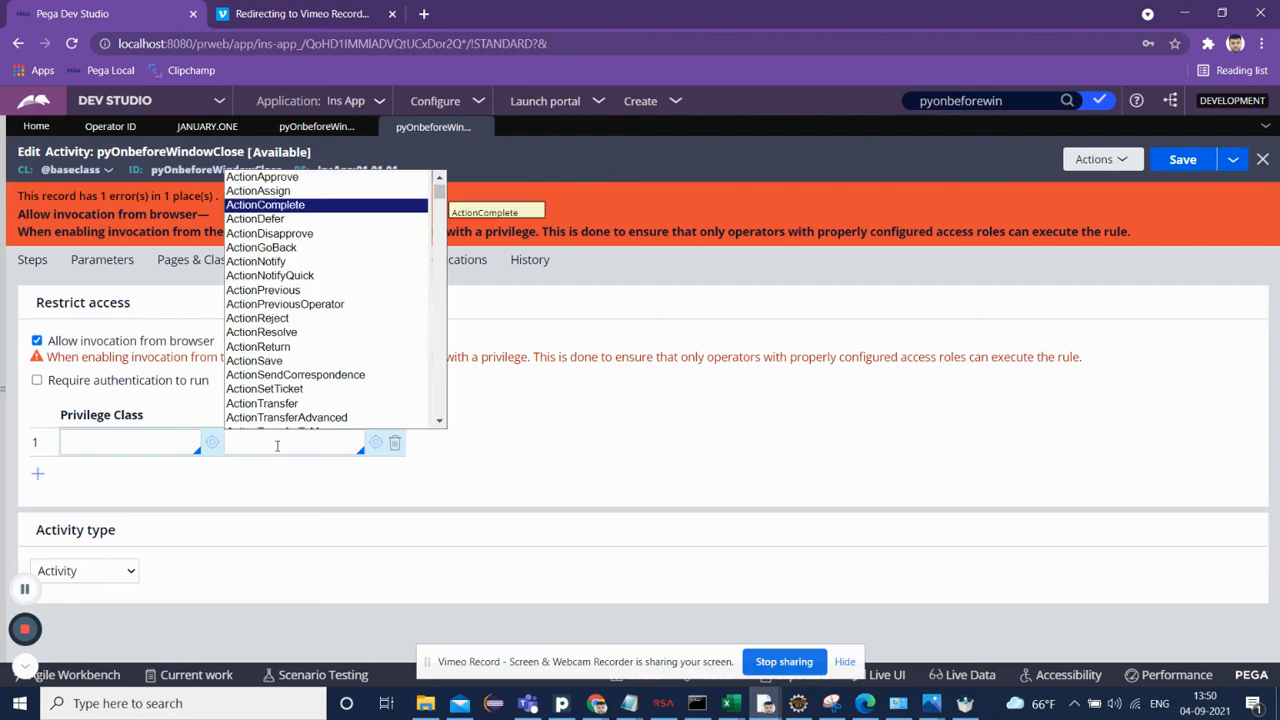
key("Up")
key("Up")
key("Down")
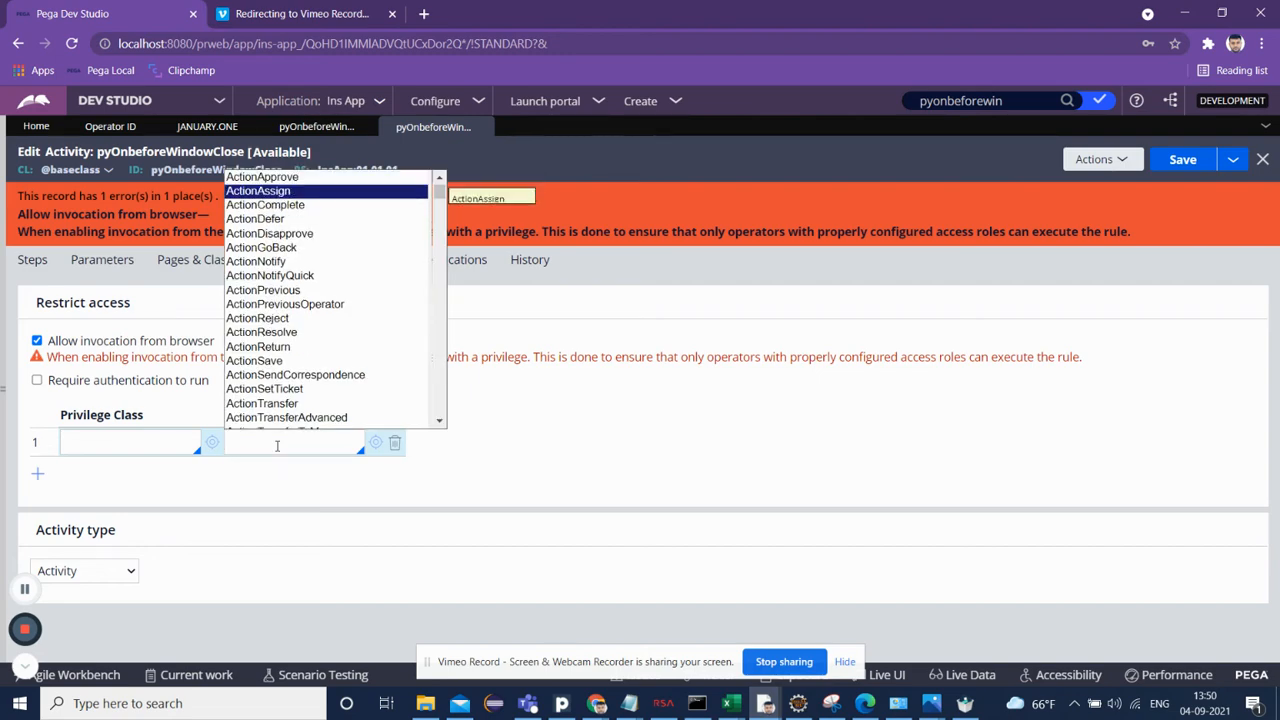
key("Down")
key("Down")
key("Down")
key("Down")
key("Down")
key("Down")
key("Down")
key("Down")
key("Down")
key("Down")
key("Down")
key("Down")
key("Down")
key("Down")
key("Down")
key("Down")
key("Down")
key("Down")
key("Down")
key("Down")
key("Down")
key("Down")
key("Down")
key("Down")
key("Down")
key("Down")
key("Down")
key("Down")
key("Down")
key("Down")
key("Down")
key("Down")
key("Down")
key("Down")
key("Down")
key("Down")
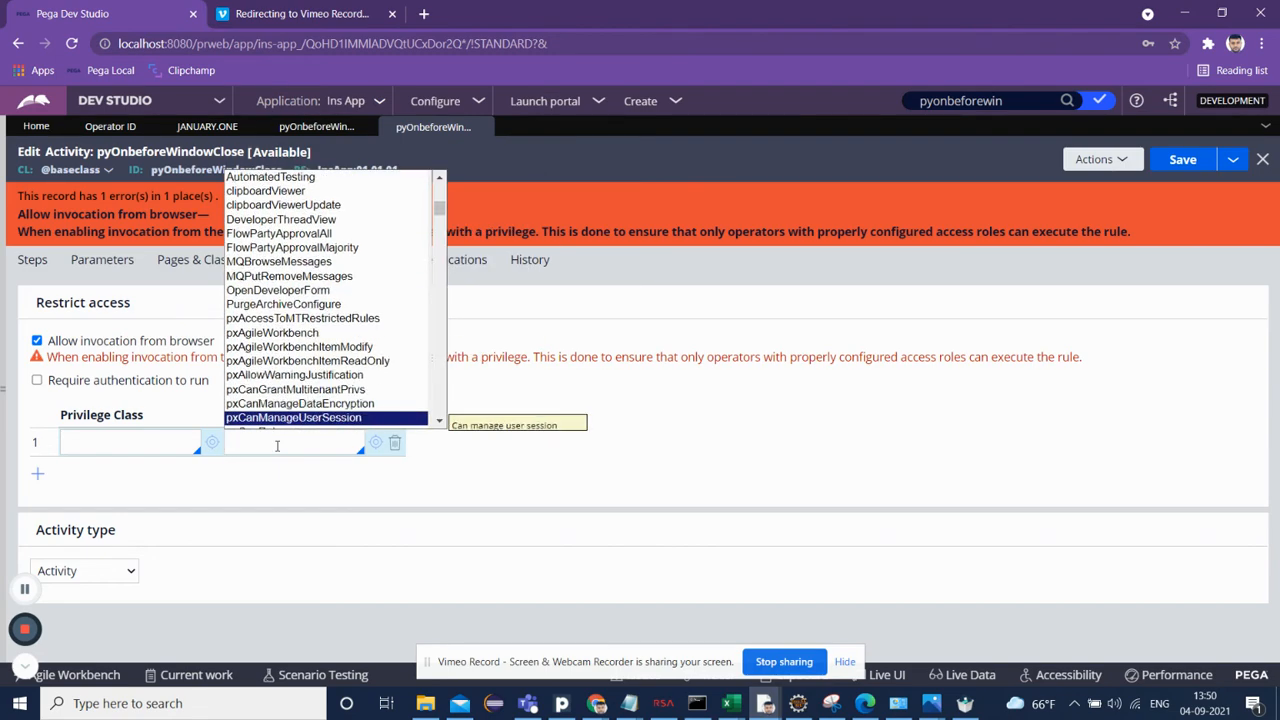
key("Down")
key("Down")
key("Down")
key("Down")
key("Down")
key("Down")
key("Down")
key("Down")
key("Down")
key("Down")
key("Down")
key("Down")
key("Down")
key("Down")
key("Down")
key("Down")
key("Down")
key("Down")
key("Down")
key("Down")
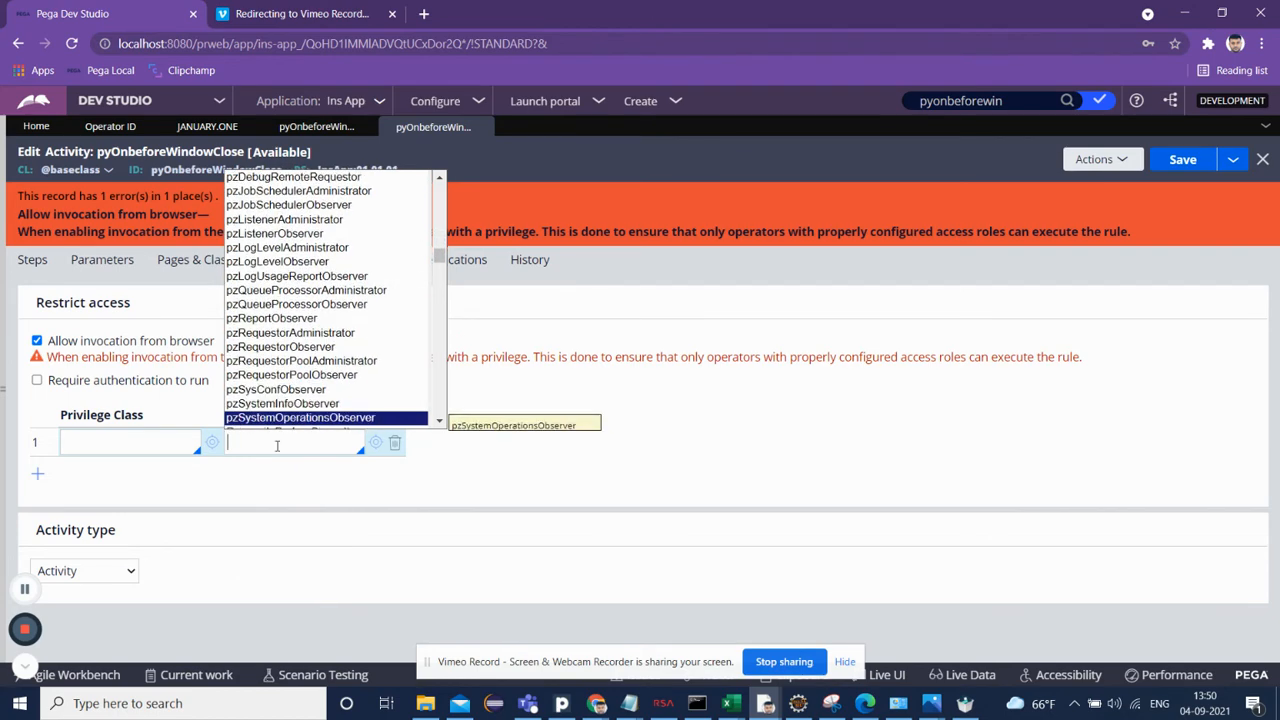
key("Down")
key("Down")
key("Down")
key("Down")
key("Up")
key("Up")
key("Up")
key("Up")
key("Up")
key("Up")
key("Up")
key("Up")
key("Up")
key("Up")
key("Up")
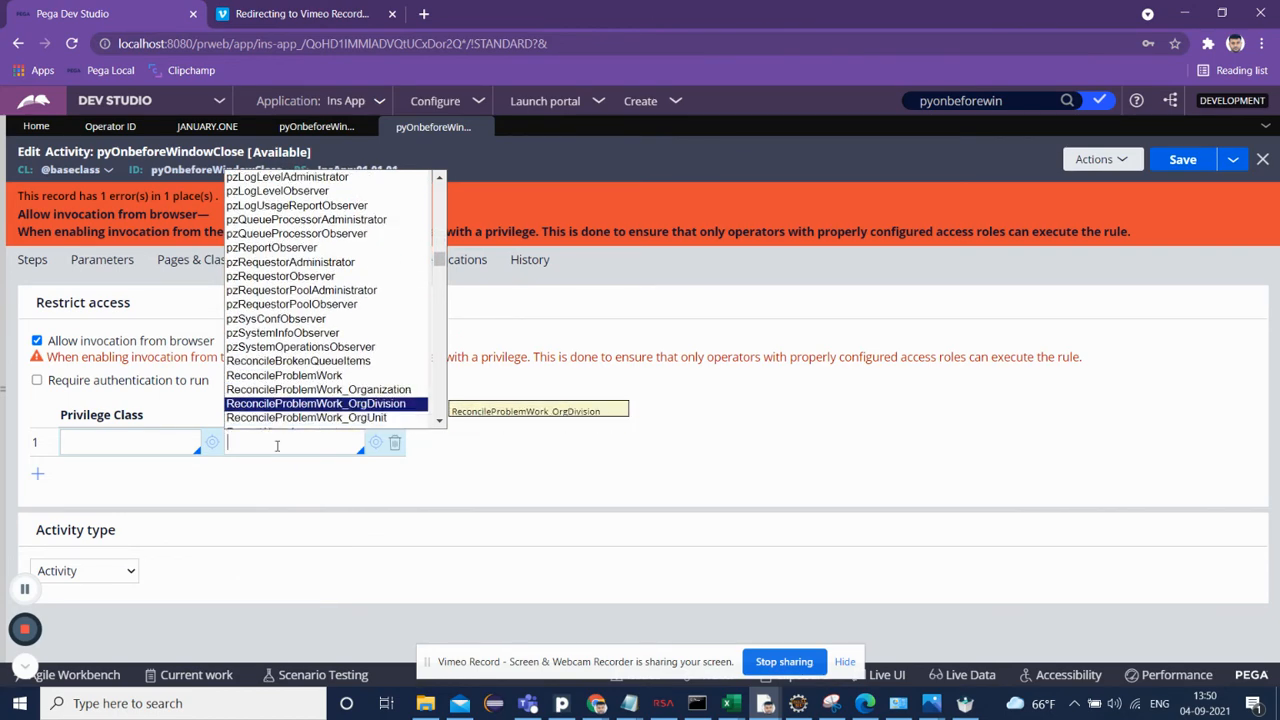
key("Up")
key("Up")
key("Up")
key("Up")
key("Up")
key("Up")
key("Up")
key("Up")
key("Up")
key("Up")
key("Up")
key("Up")
key("Up")
key("Up")
key("Up")
key("Up")
key("Up")
key("Up")
key("Up")
key("Up")
key("Down")
key("Down")
key("Down")
key("Down")
key("Down")
key("Down")
key("Down")
key("Down")
key("Down")
key("Down")
key("Down")
key("Down")
key("Down")
key("Down")
key("Down")
key("Down")
key("Down")
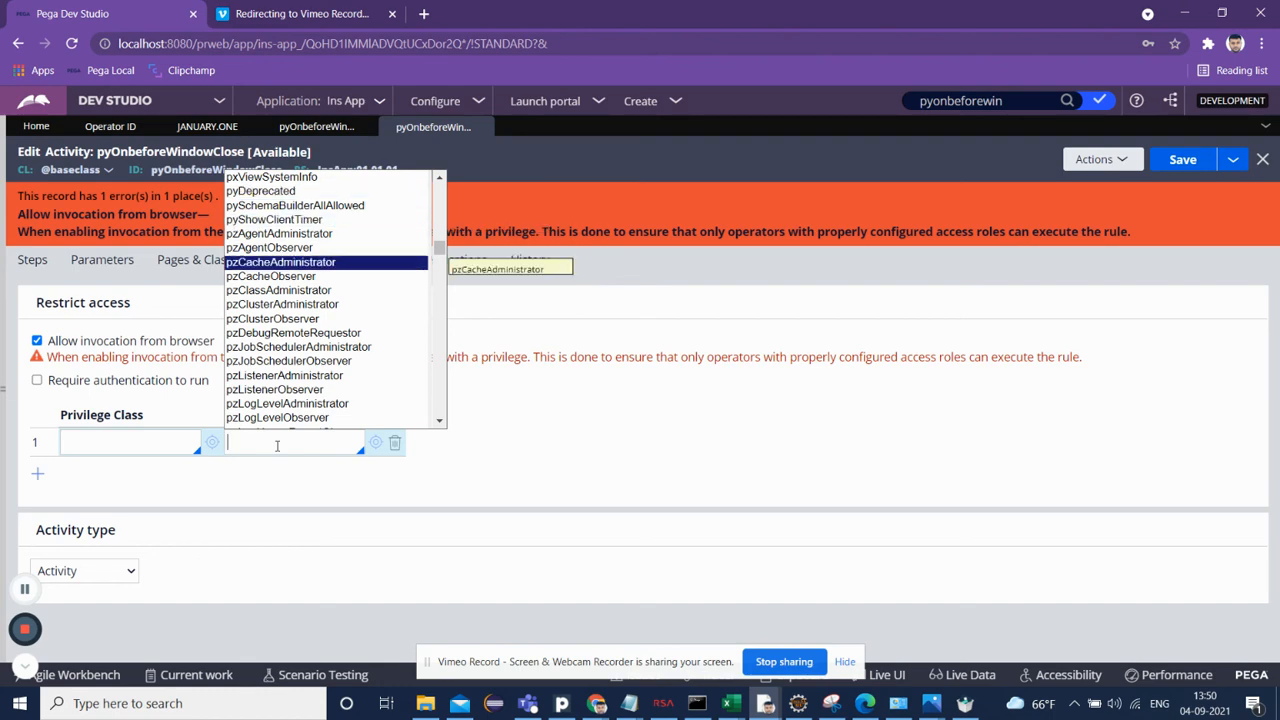
key("Down")
key("Down")
key("Down")
key("Down")
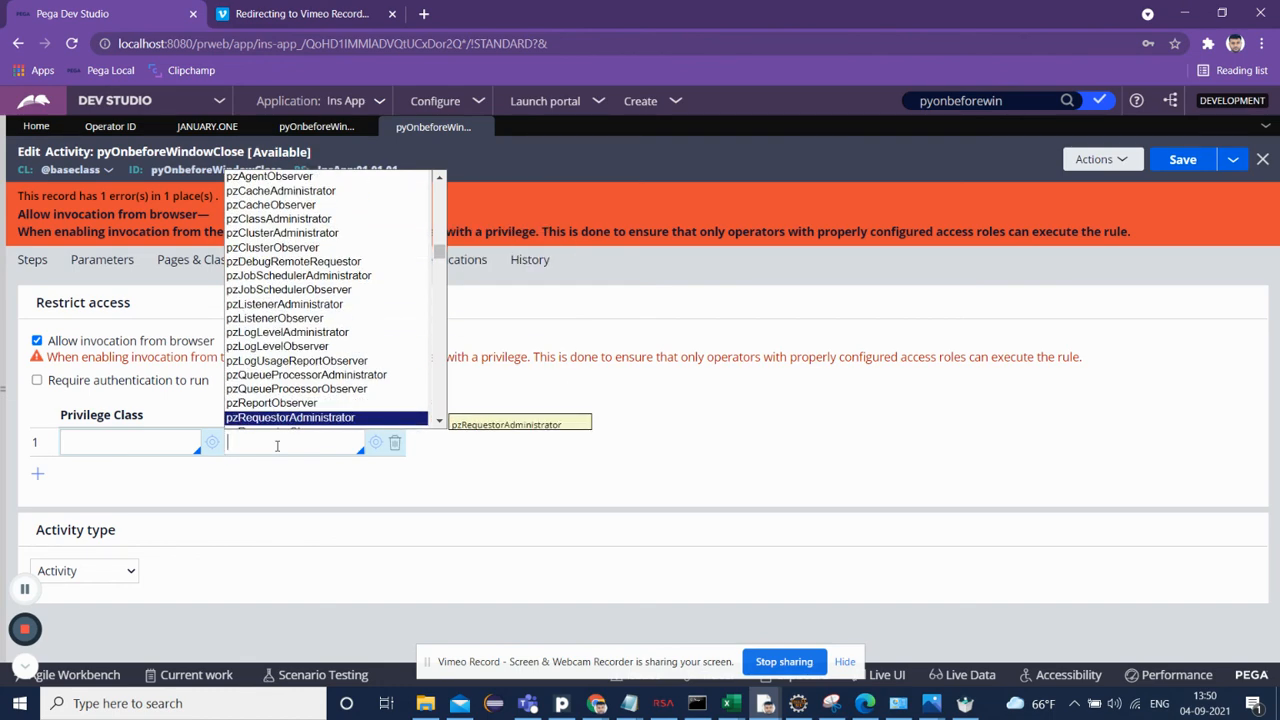
key("Up")
key("Down")
key("Down")
key("Down")
key("Down")
key("Down")
key("Down")
key("Down")
key("Down")
key("Down")
key("Down")
key("Down")
key("Down")
key("Up")
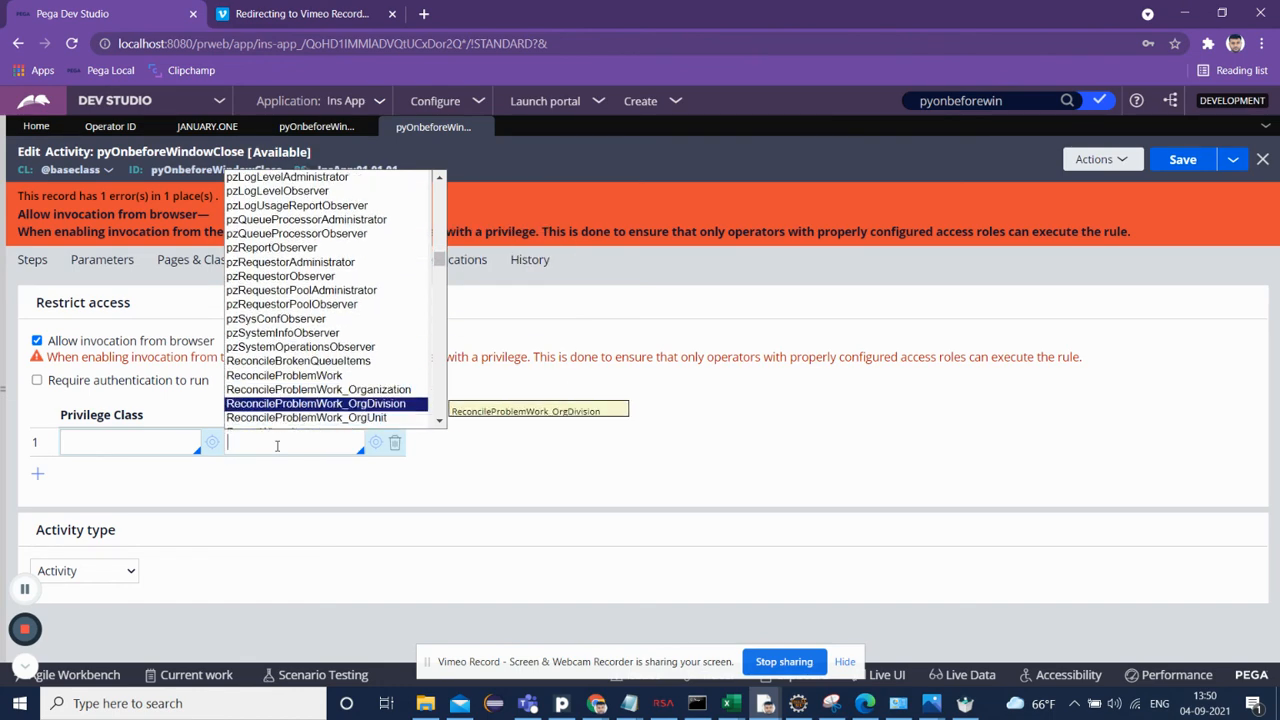
key("Up")
key("Up")
key("Up")
key("Up")
key("Up")
key("Up")
key("Up")
key("Up")
key("Up")
key("Up")
key("Up")
key("Up")
key("Up")
key("Up")
key("Up")
key("Up")
key("Up")
key("Up")
key("Up")
key("Up")
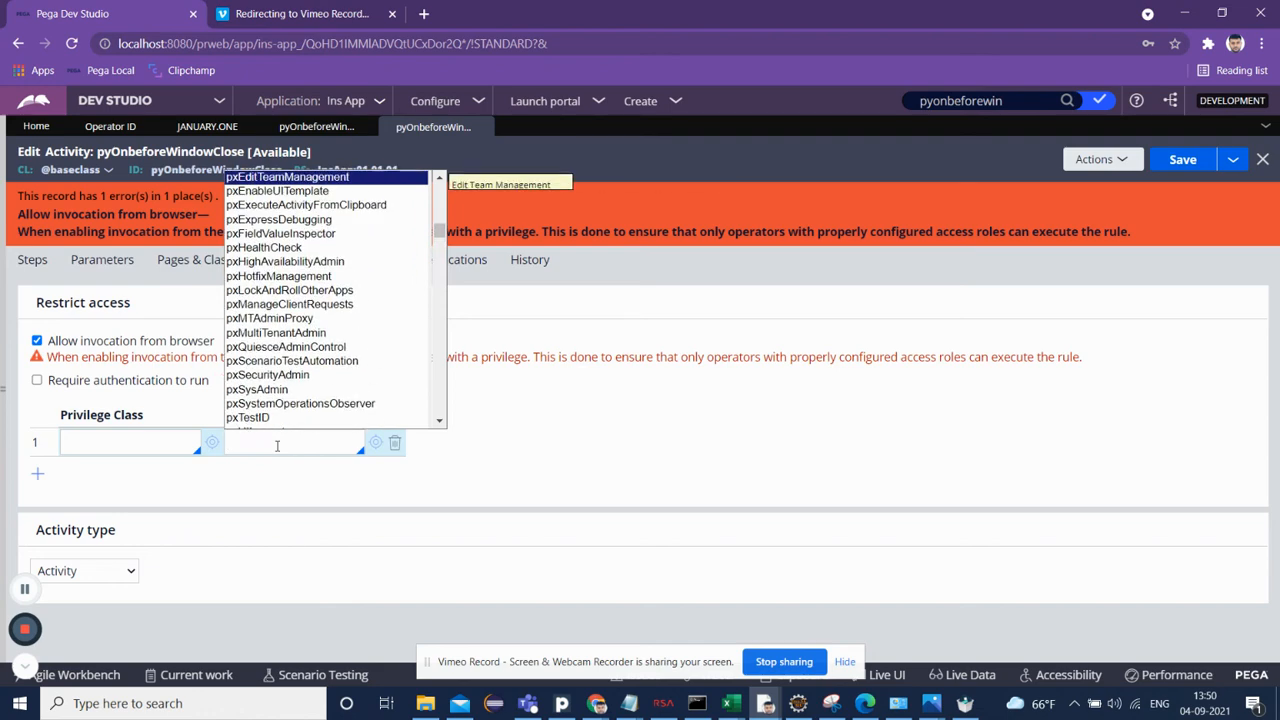
key("Up")
key("Up")
key("Up")
key("Up")
key("Up")
key("Up")
key("Up")
key("Up")
key("Up")
key("Up")
key("Up")
key("Up")
key("Up")
key("Up")
key("Up")
key("Up")
key("Up")
key("Up")
key("Up")
key("Up")
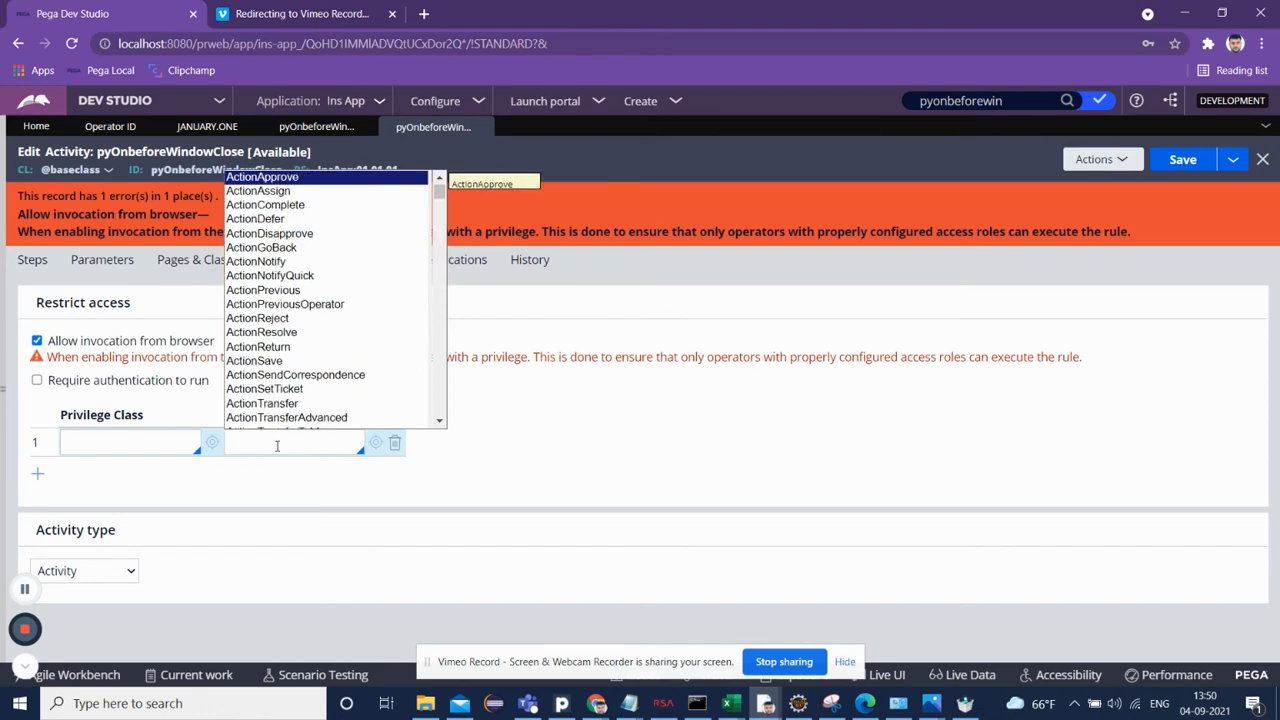
key("Down")
key("Down")
key("Down")
key("Down")
key("Down")
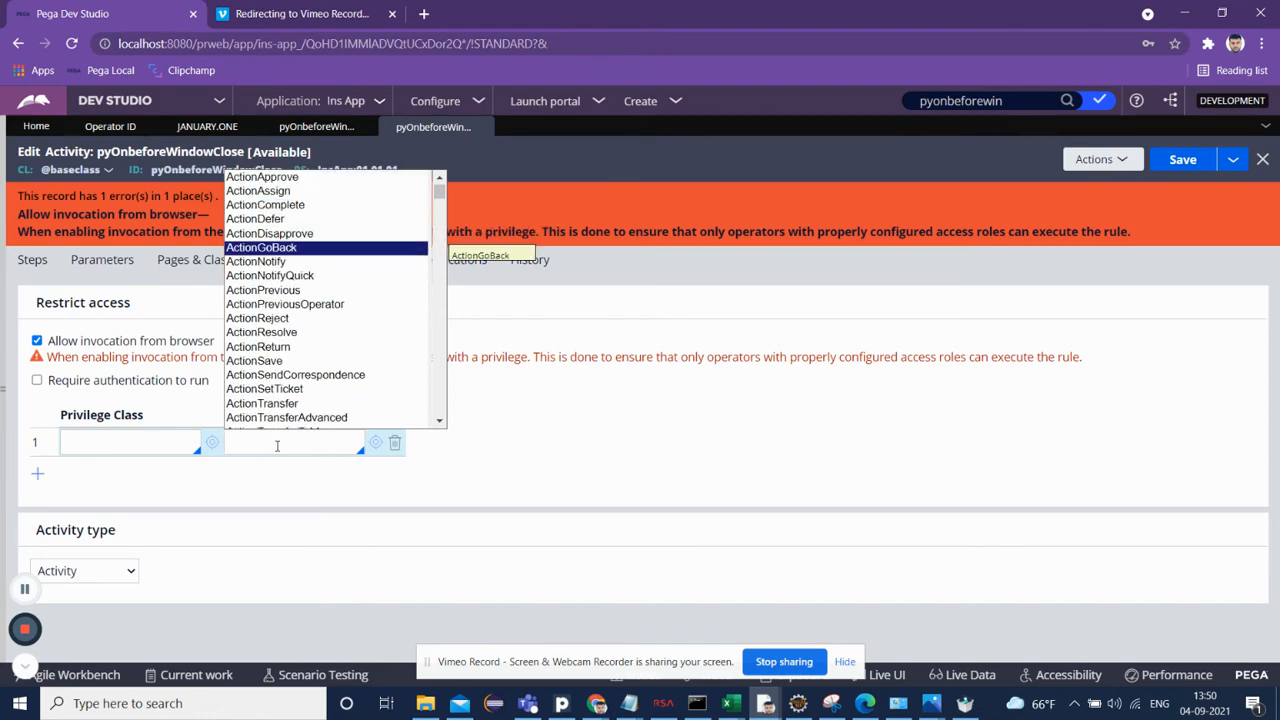
key("Down")
key("Down")
key("Down")
key("Down")
key("Down")
key("Down")
key("Down")
key("Down")
key("Down")
key("Down")
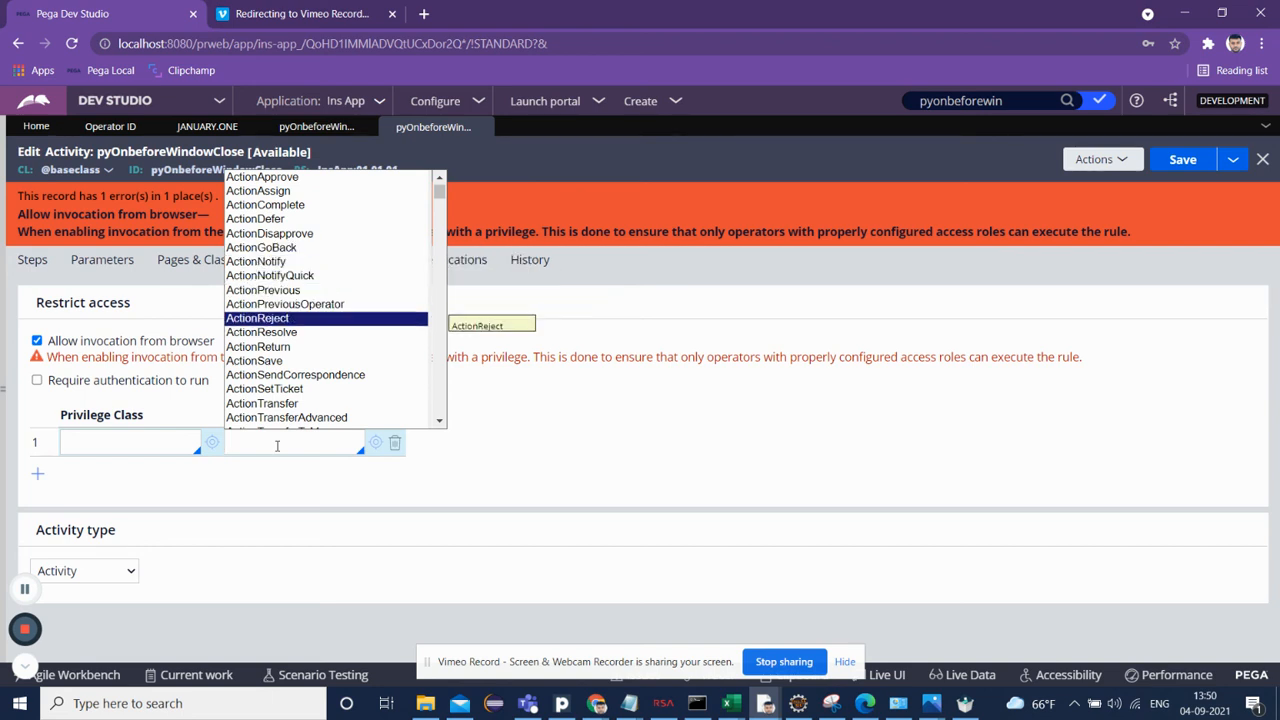
key("Down")
key("Down")
key("Down")
key("Down")
key("Down")
key("Down")
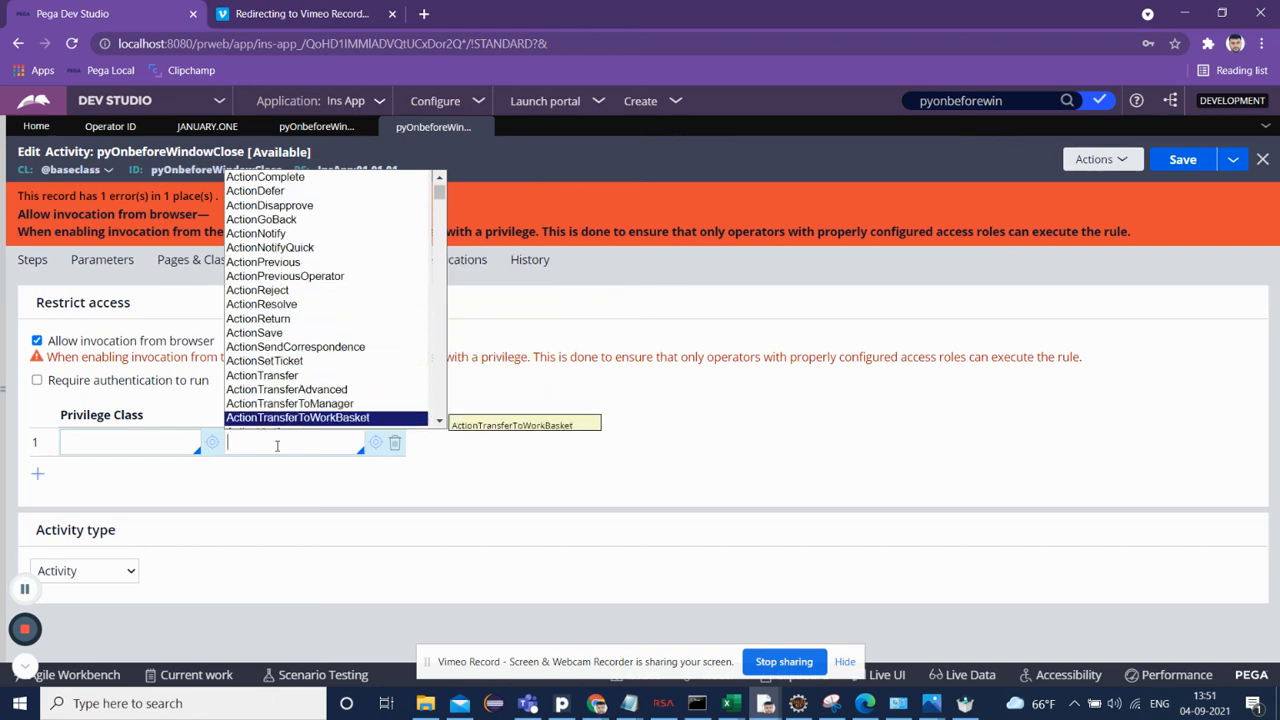
key("Down")
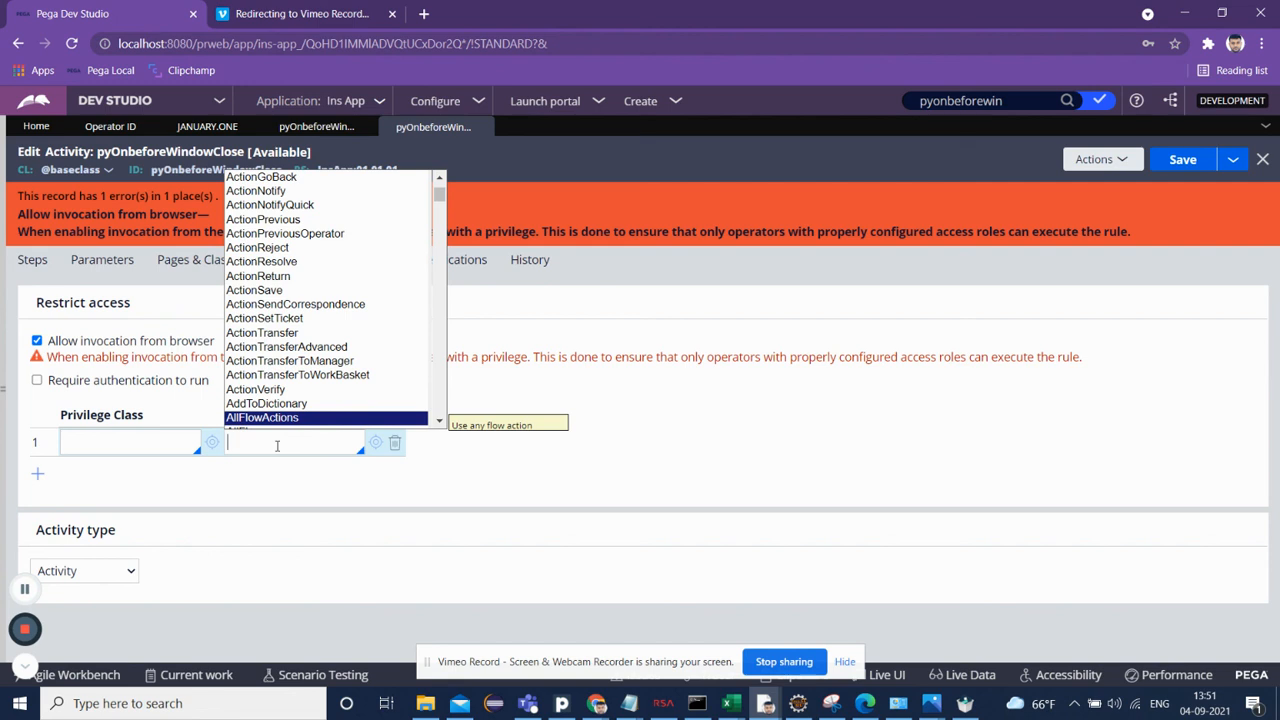
key("Down")
key("Down")
key("Down")
key("Down")
key("Down")
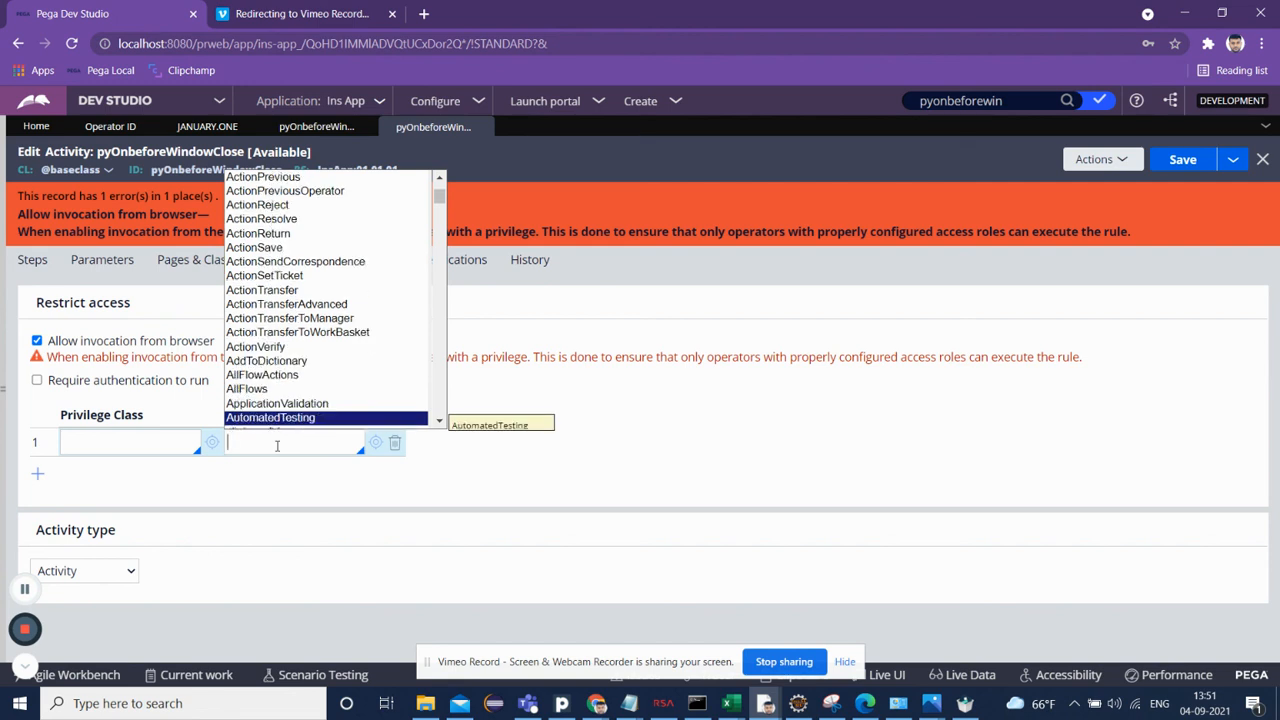
key("Down")
key("Down")
key("Down")
key("Down")
key("Down")
key("Down")
key("Down")
key("Down")
key("Down")
key("Down")
key("Down")
key("Down")
key("Down")
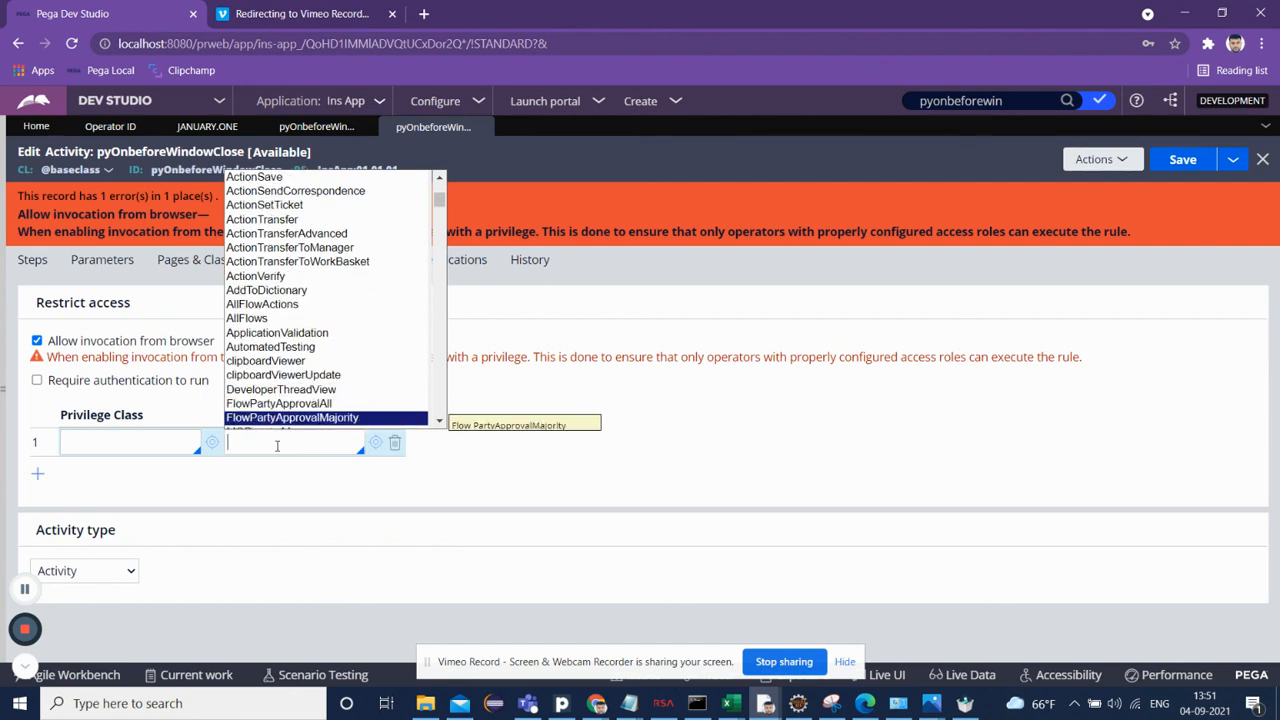
key("Down")
key("Down")
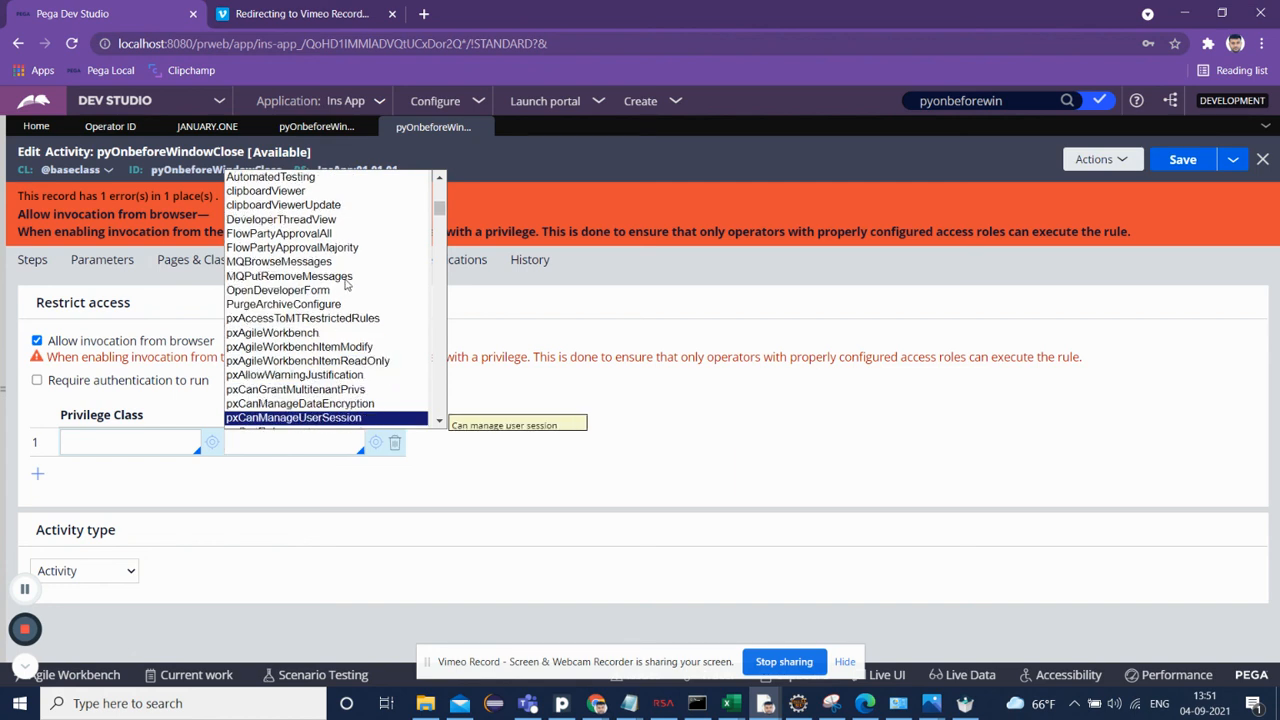
left_click(453, 428)
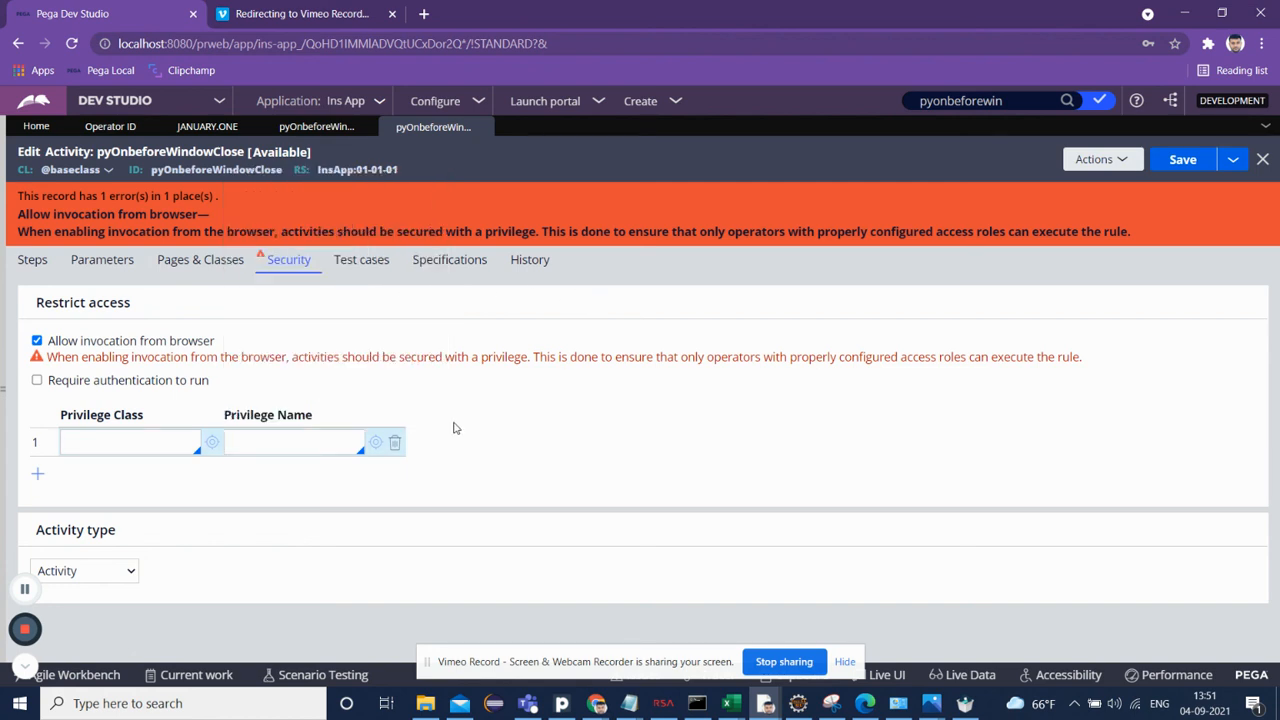
Step: Set the privilege name to ActionAssign, leaving the privilege class empty
left_click(318, 442)
key("Down")
key("Down")
key("Down")
key("Down")
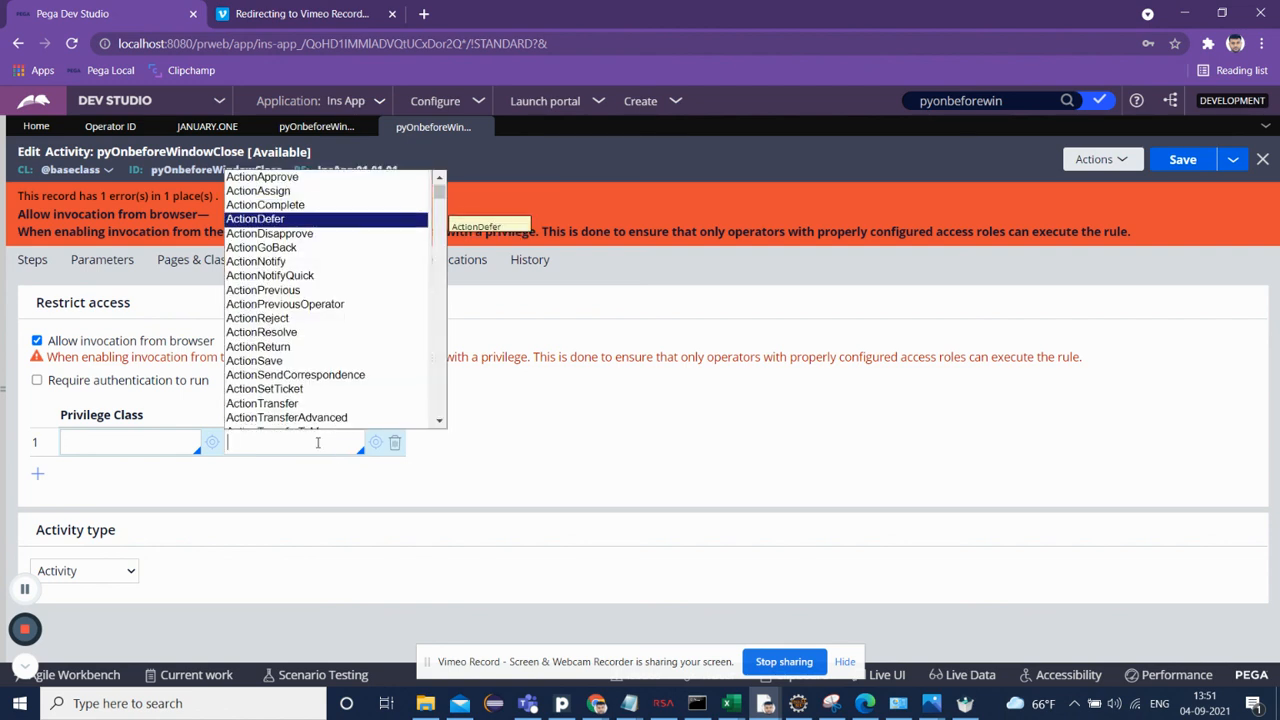
key("Up")
key("Up")
key("Return")
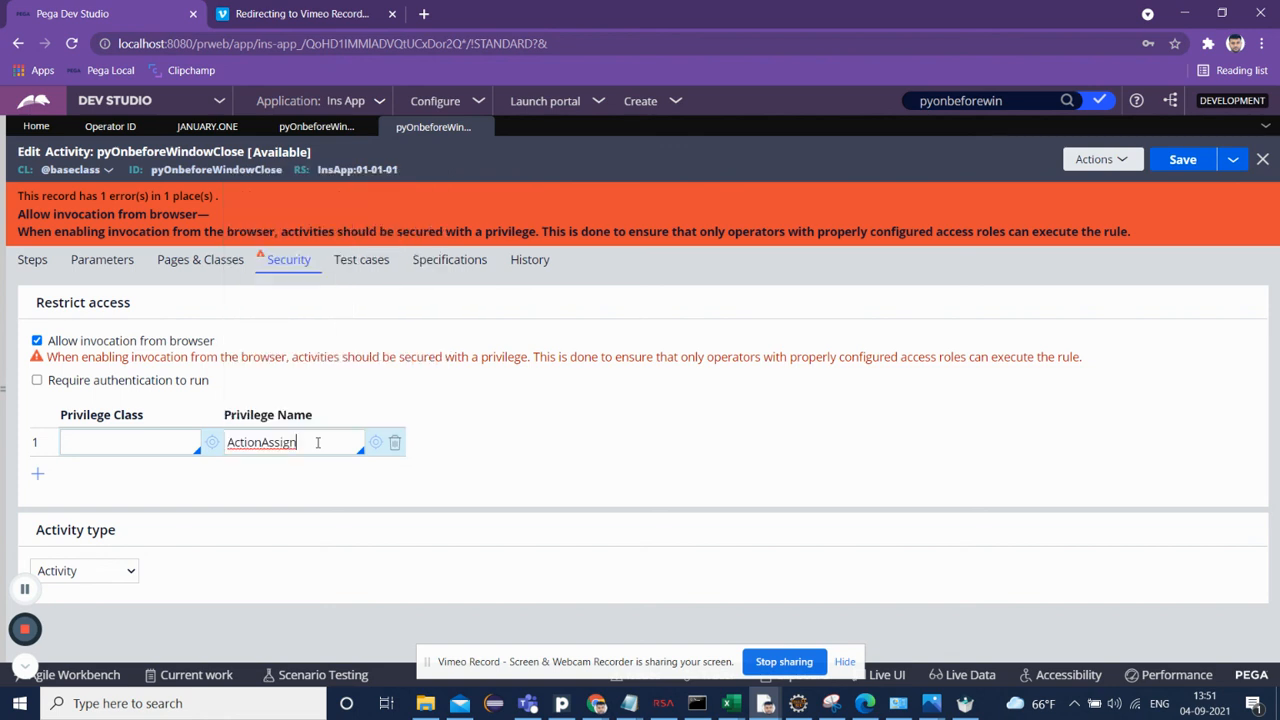
Step: Disable Allow invocation from browser and save the activity
left_click(1175, 162)
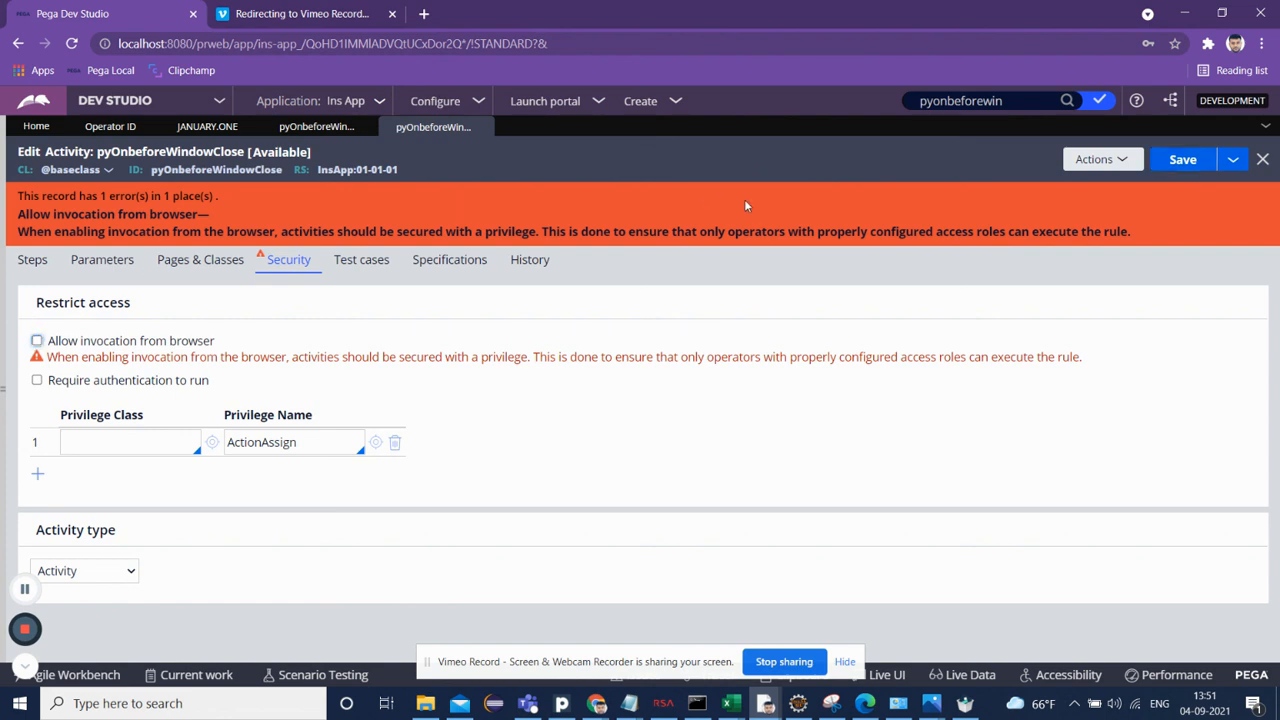
left_click(1182, 160)
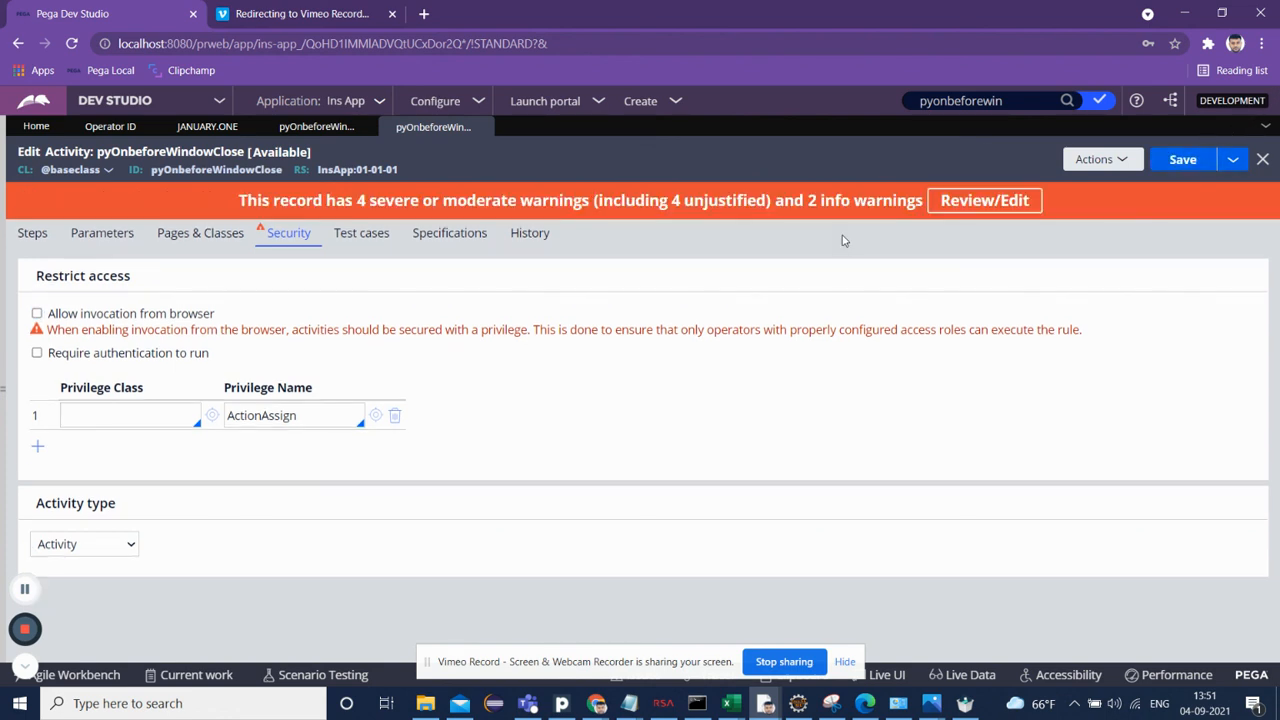
Step: Re-enable Allow invocation from browser and try saving the activity again
left_click(102, 316)
left_click(1182, 161)
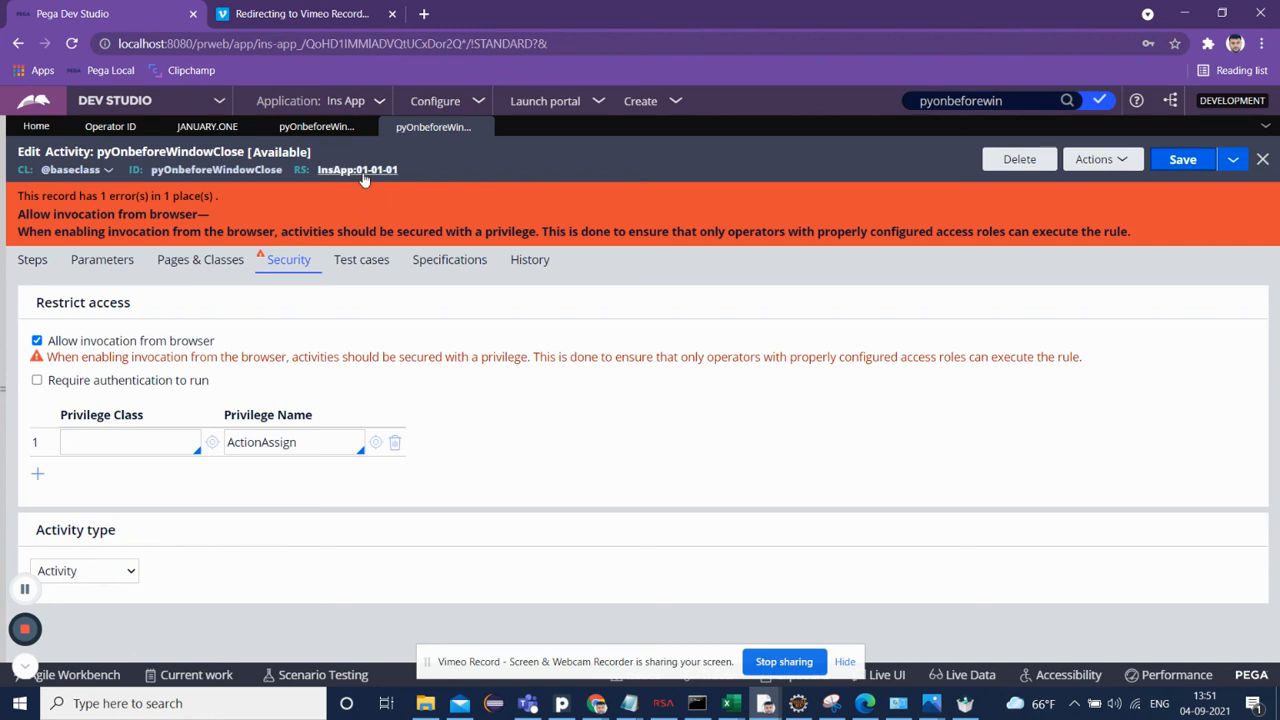
Step: Open the InsApp 01-01-01 ruleset from the activity header
left_click(364, 175)
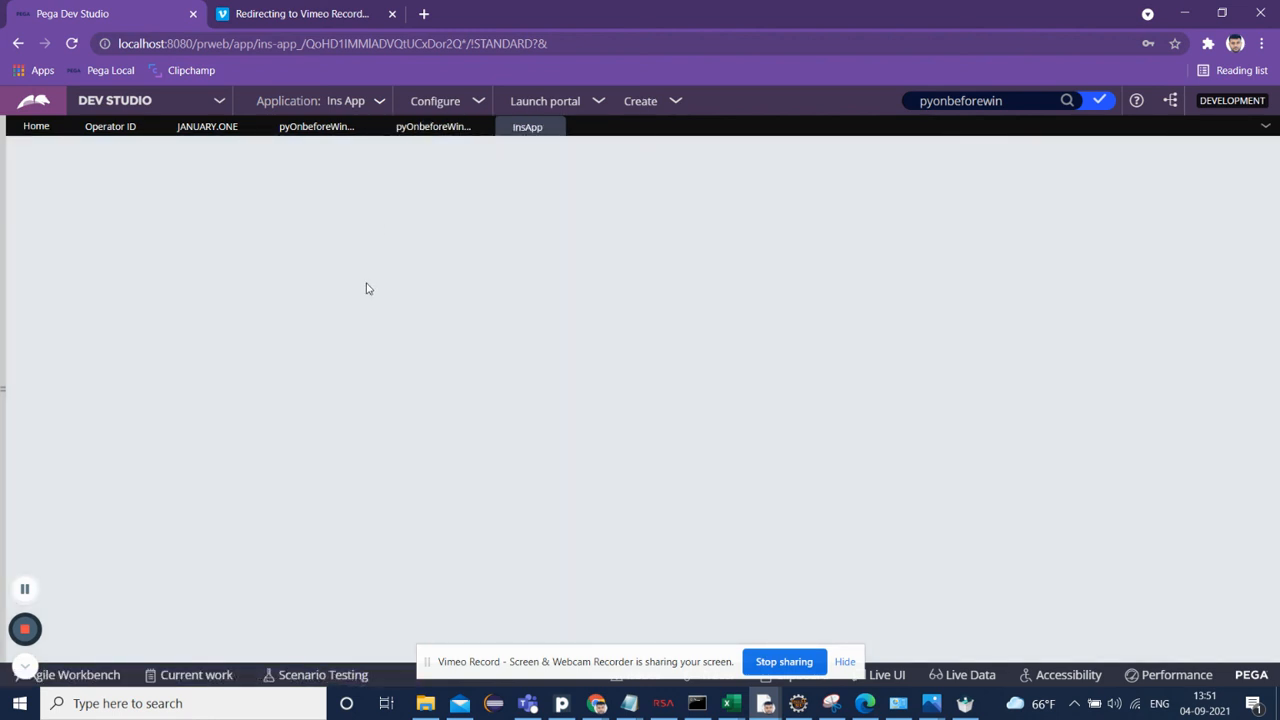